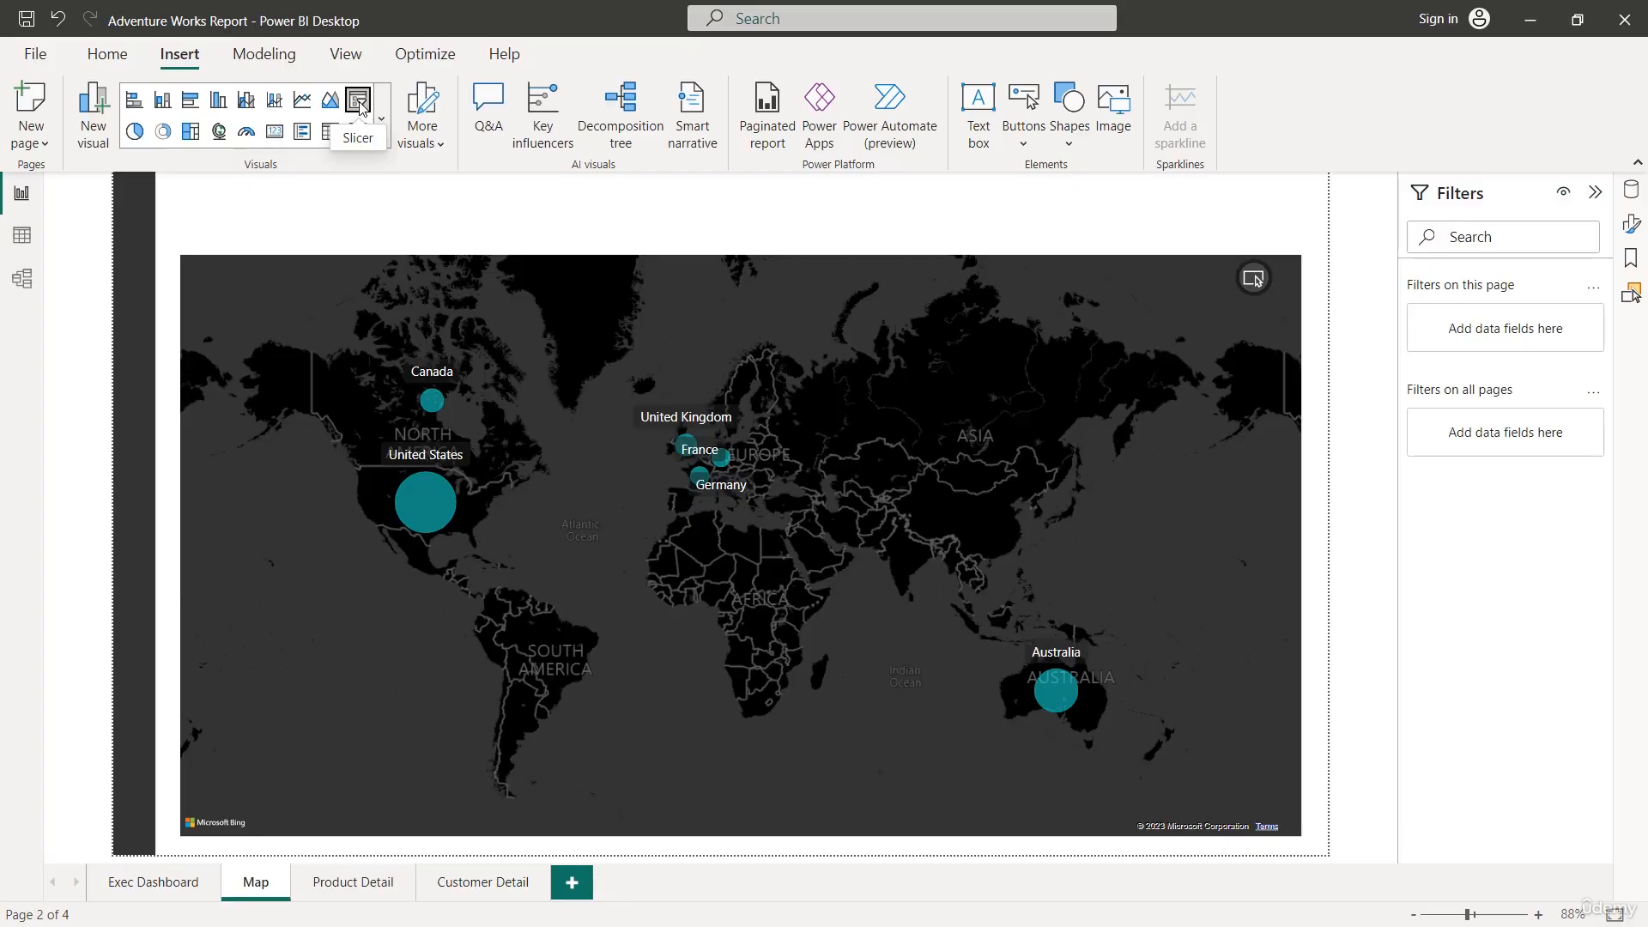
- Insert a slicer on the Map page using the Continent field from Territory Lookup, and turn off its slicer header
click(359, 102)
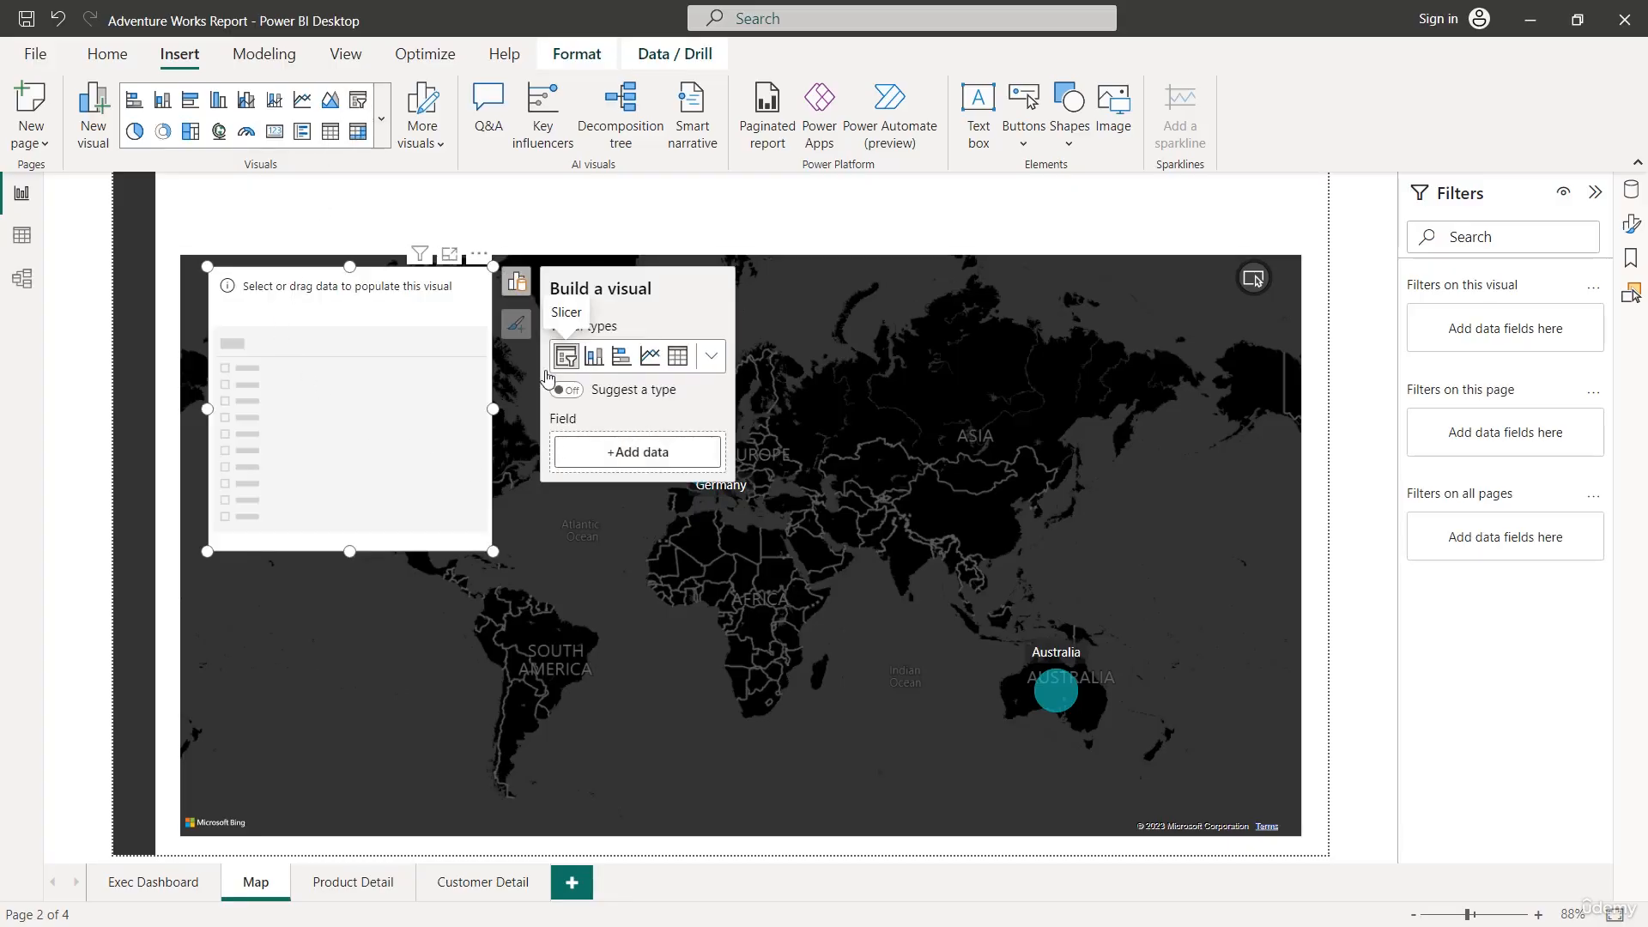
click(613, 451)
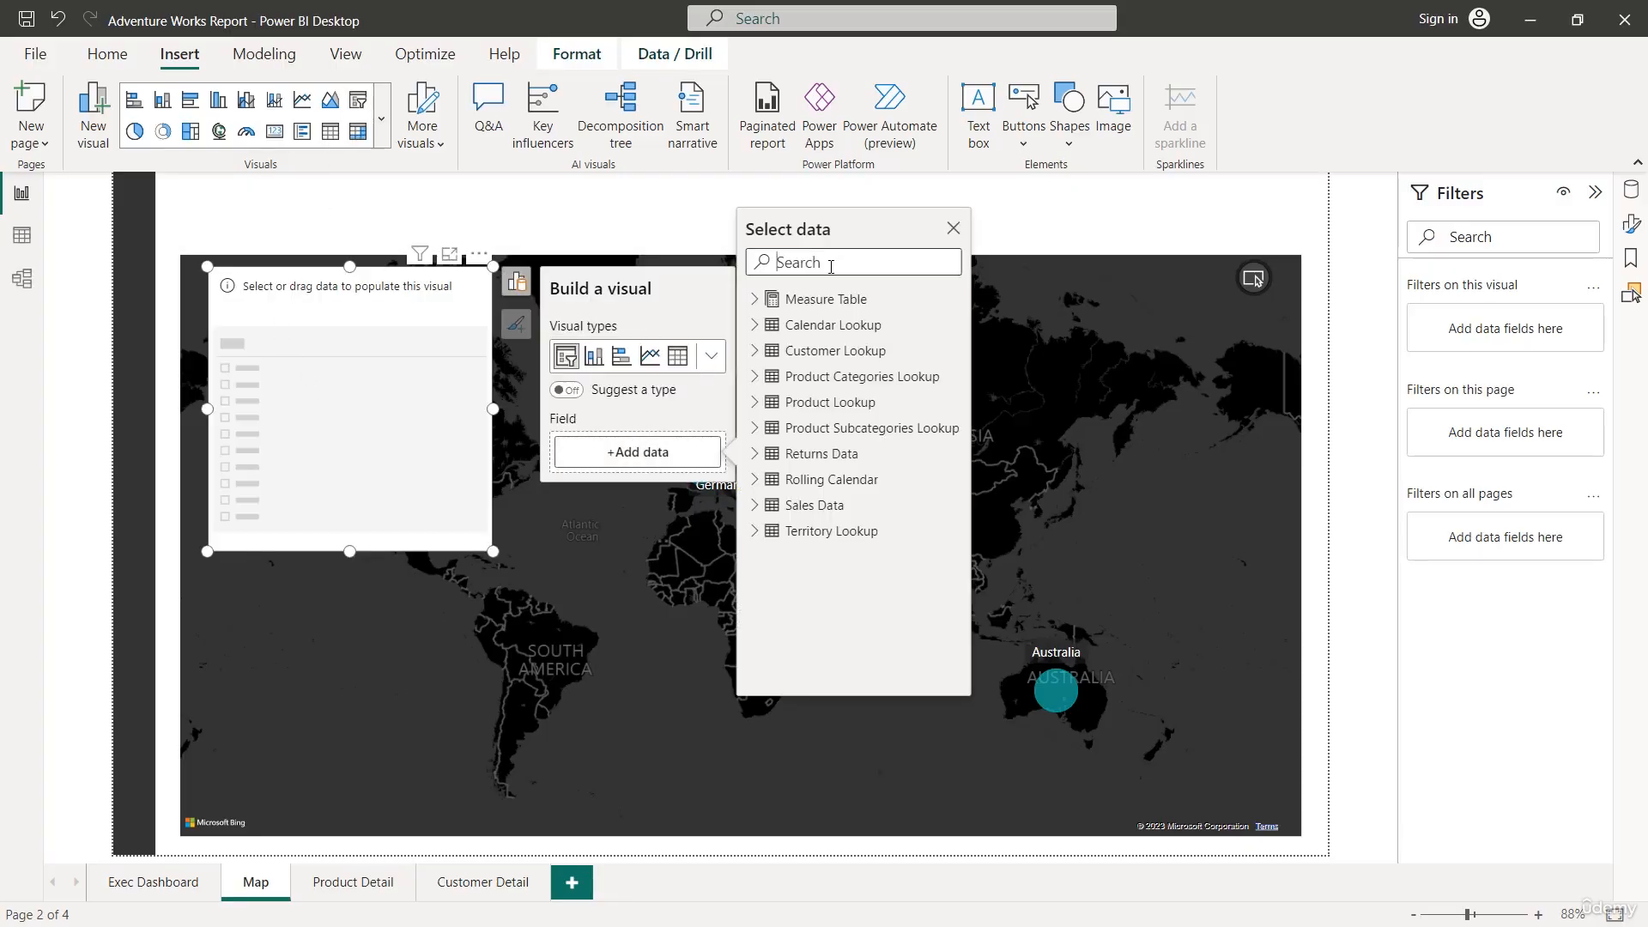
text(contin)
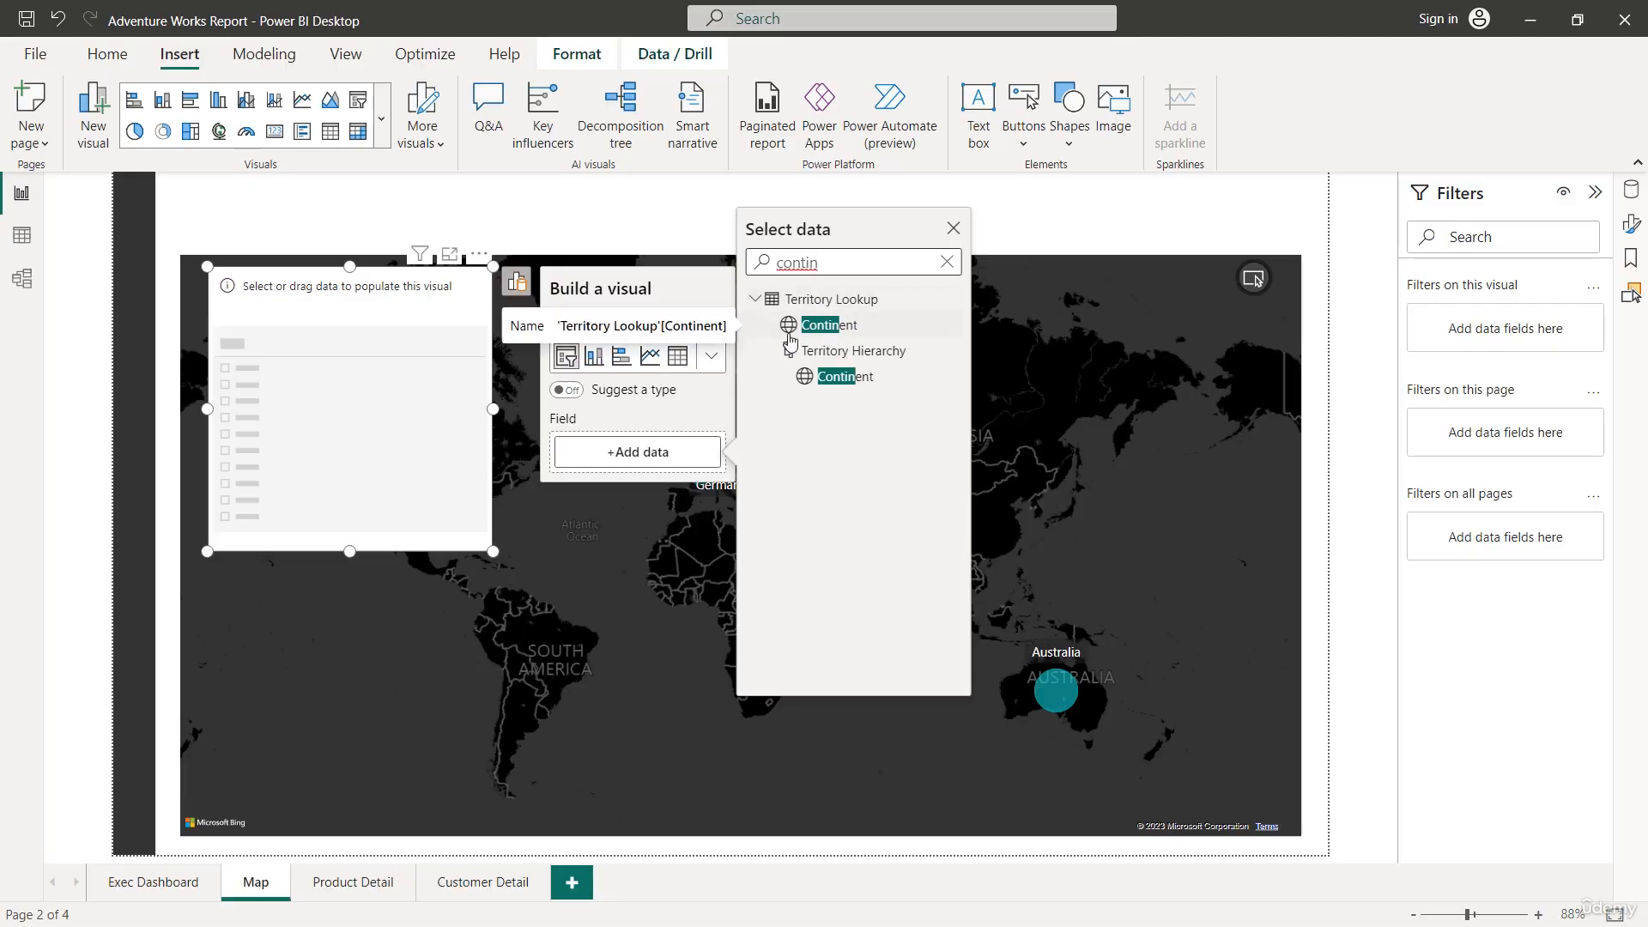
click(829, 327)
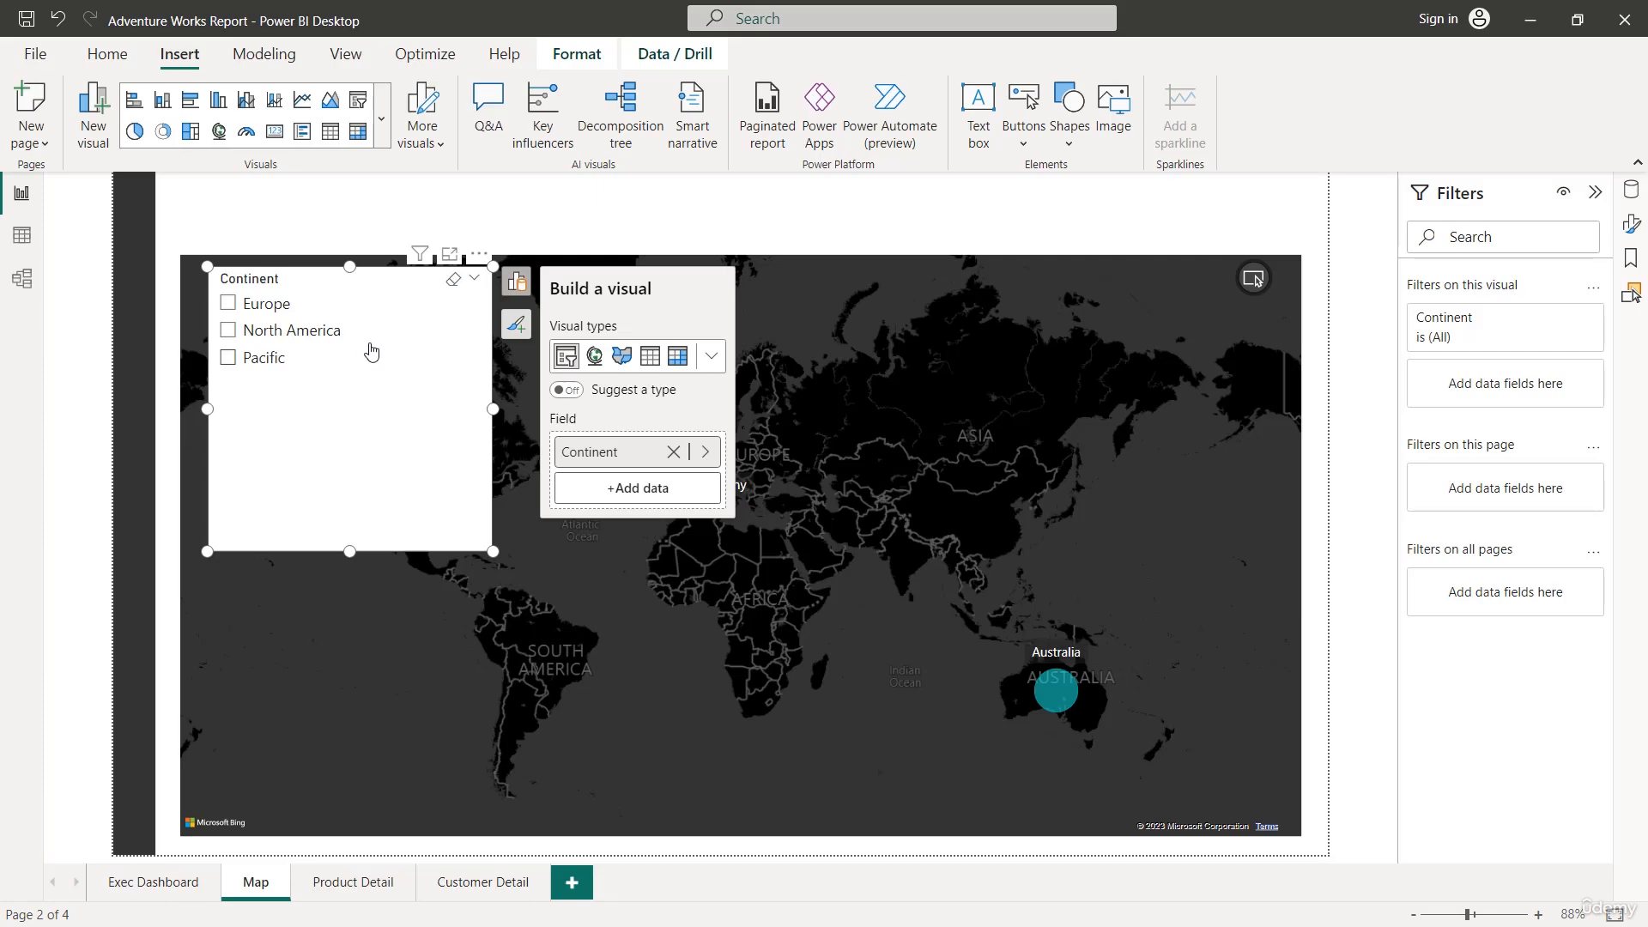
click(516, 326)
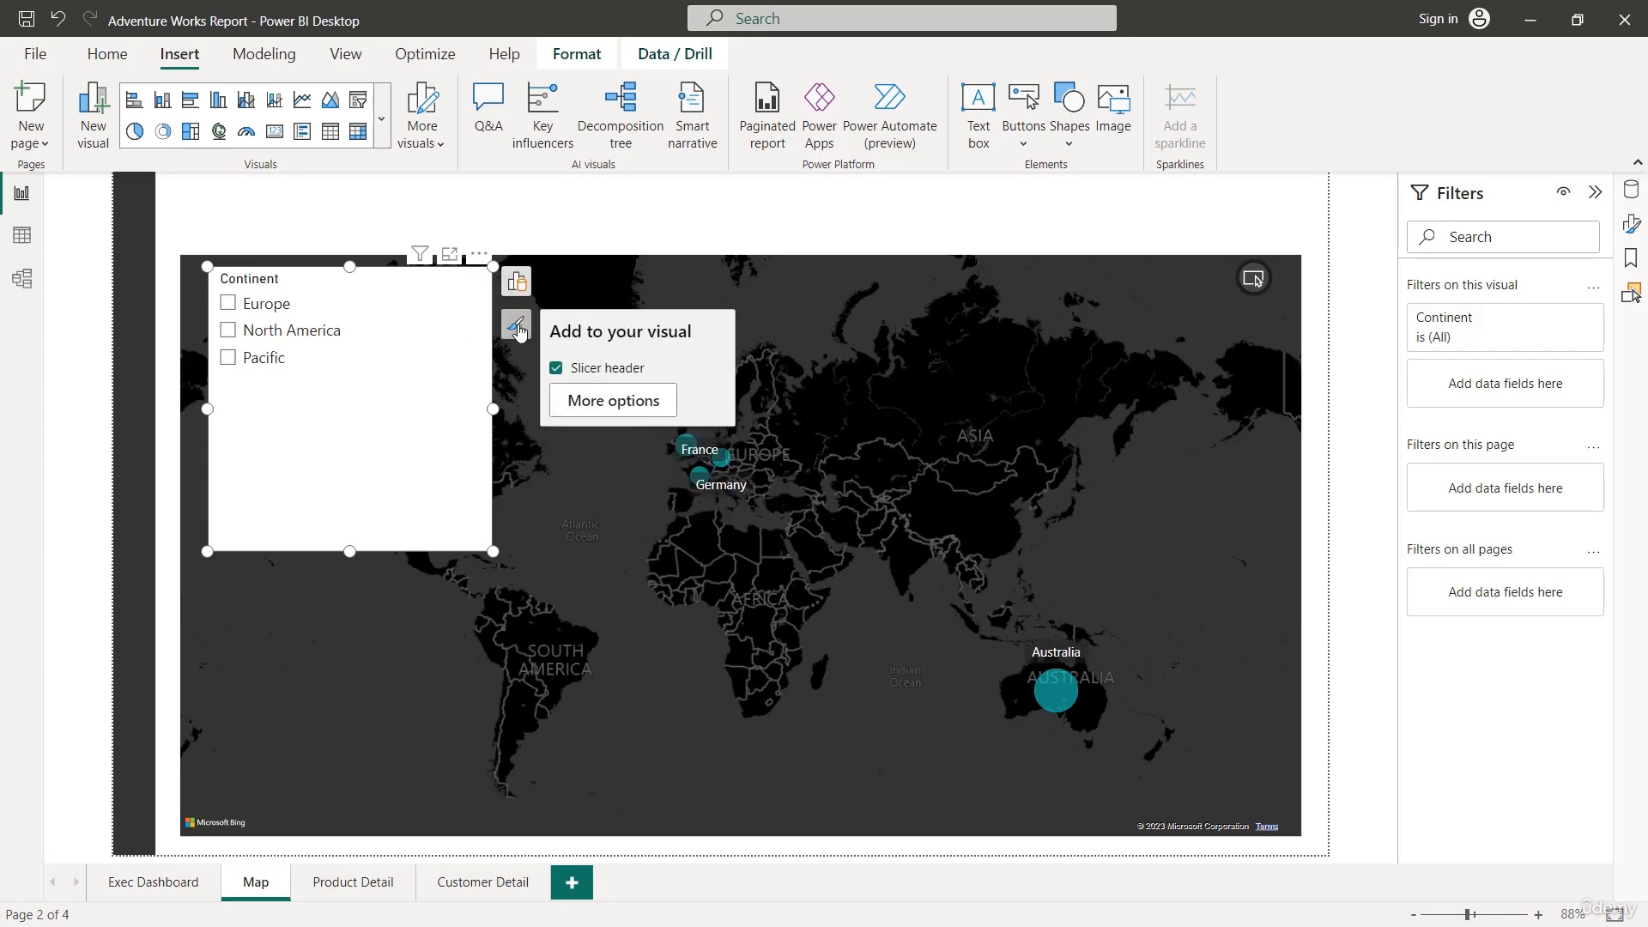
click(556, 369)
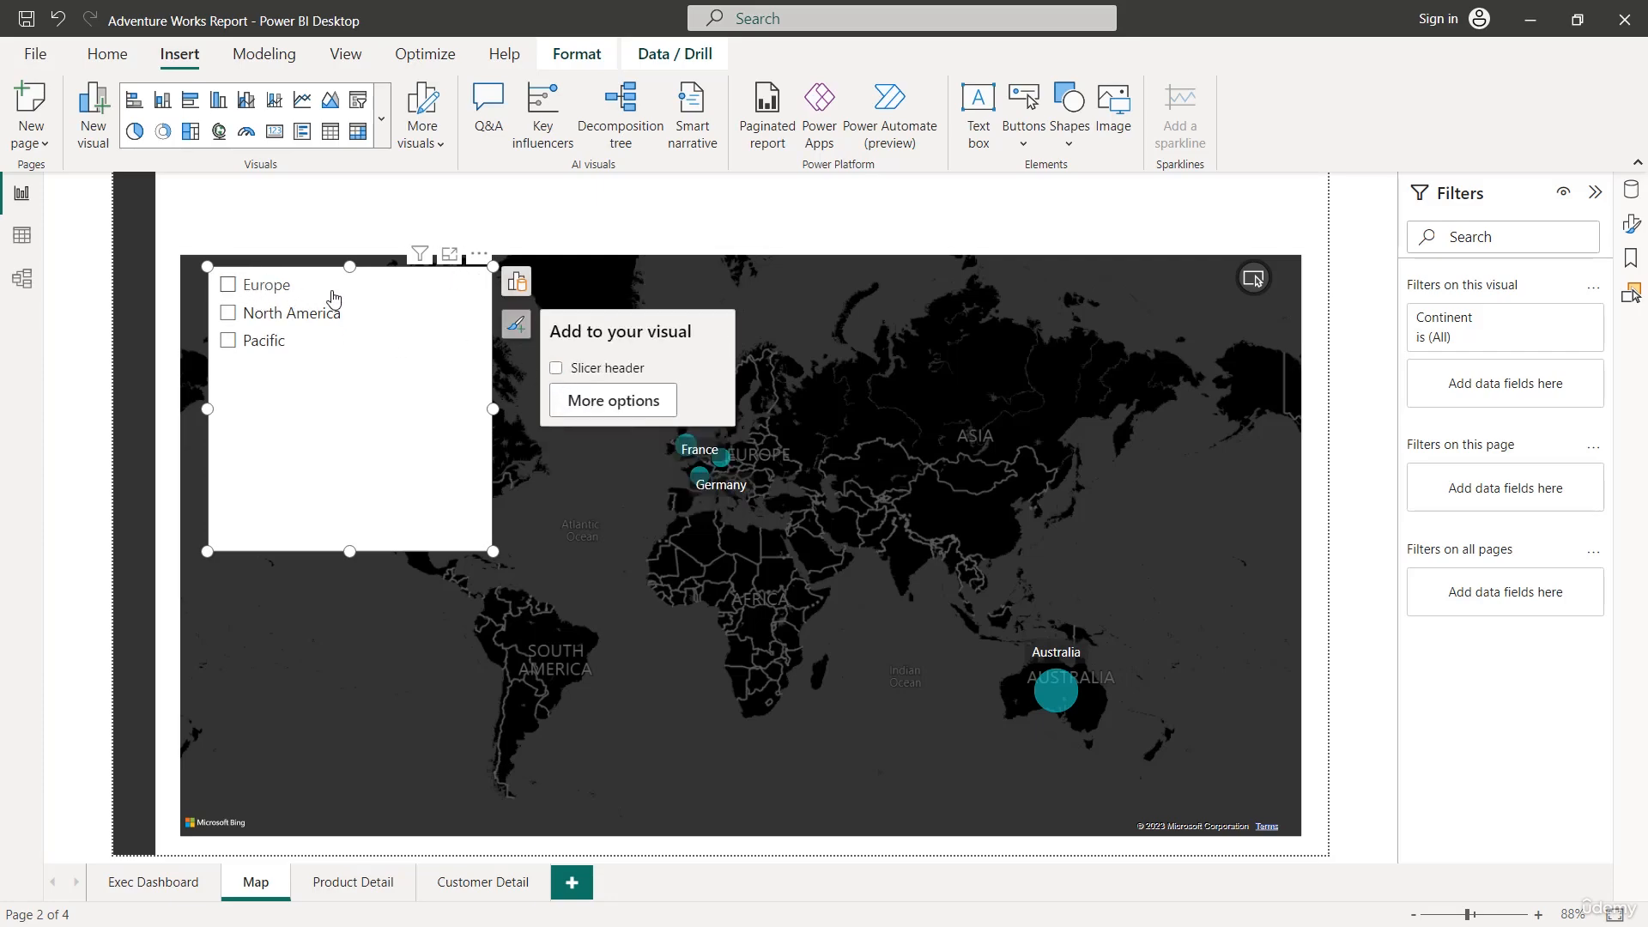
- Try the Dropdown style on the Continent slicer and settle on the Tile style
click(1630, 225)
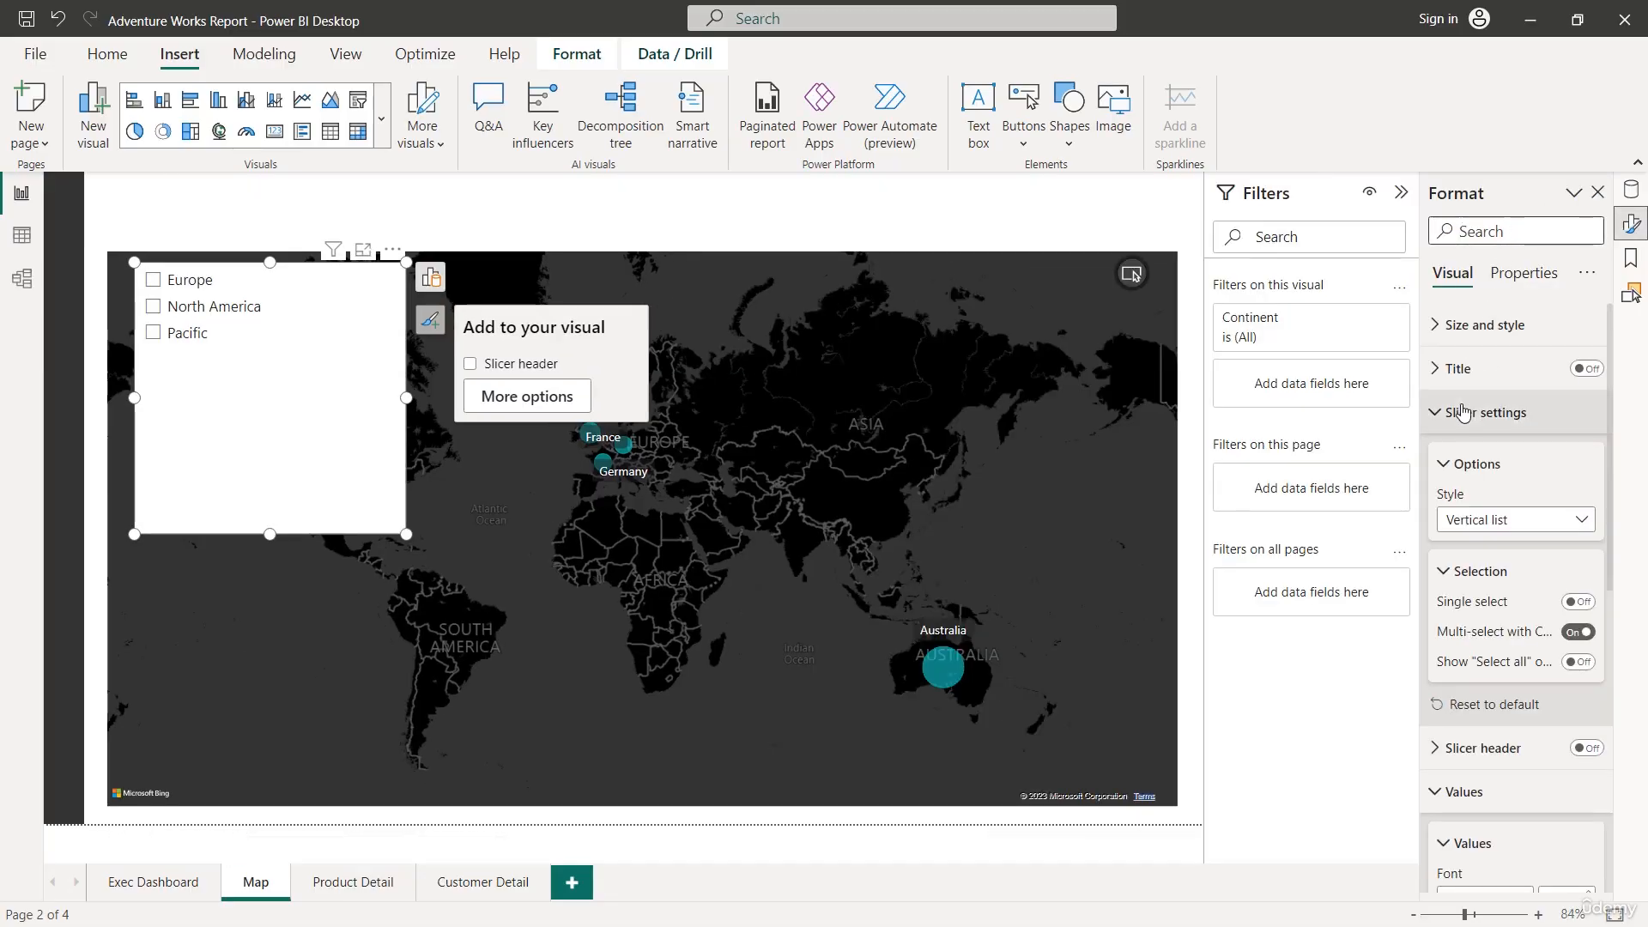
click(1466, 412)
click(1488, 418)
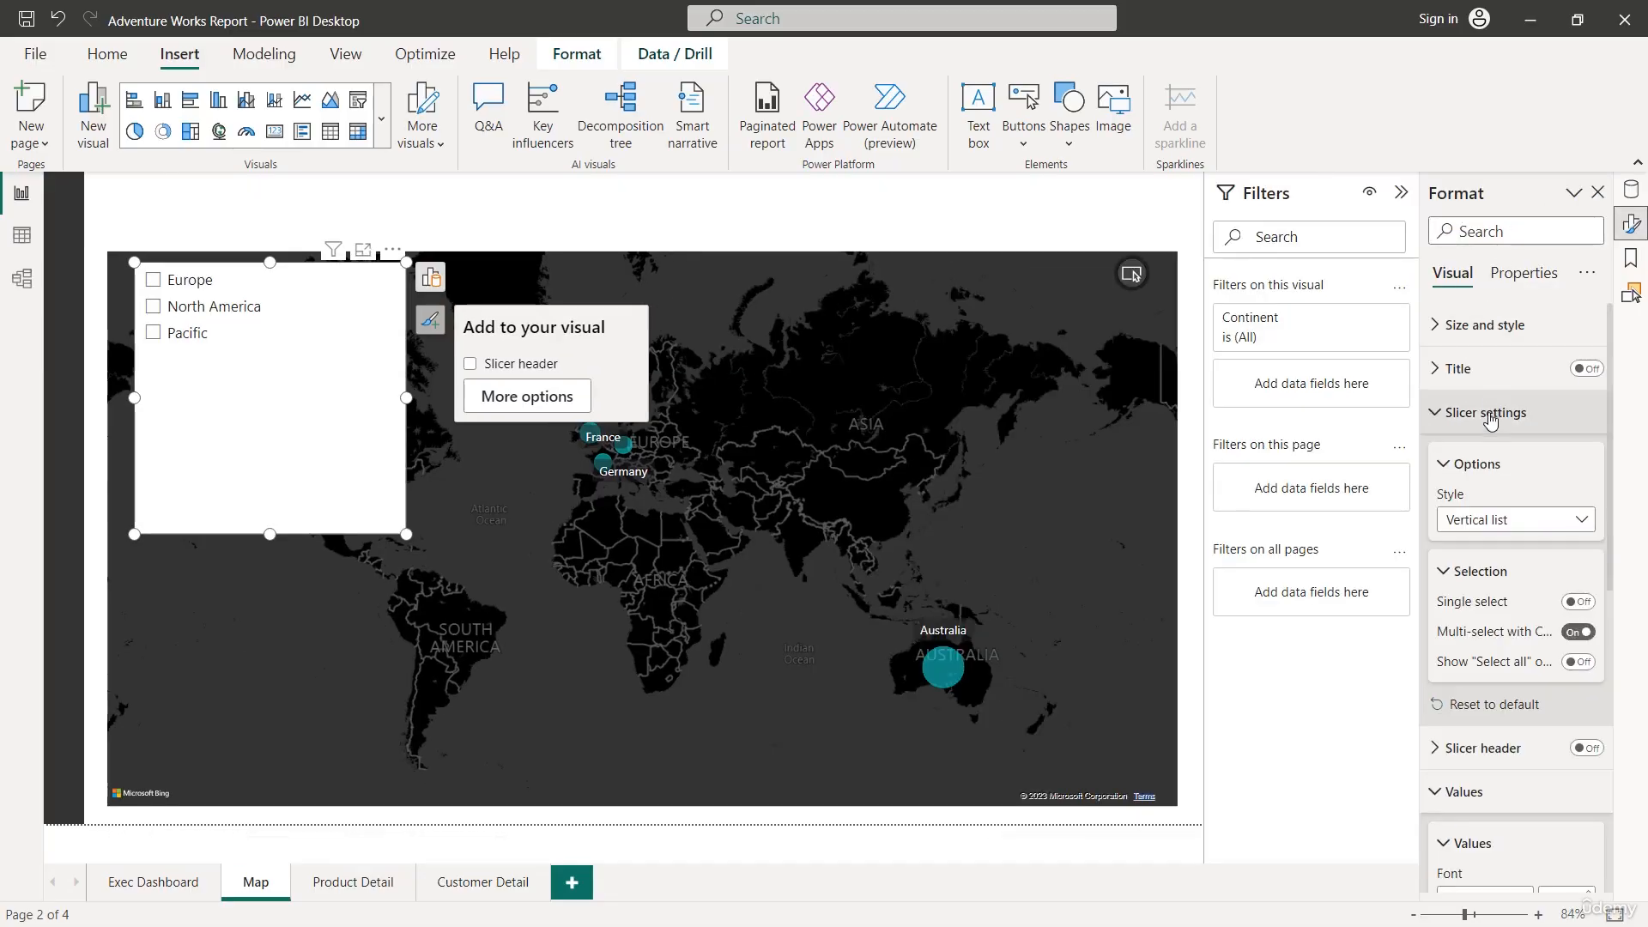
click(1512, 520)
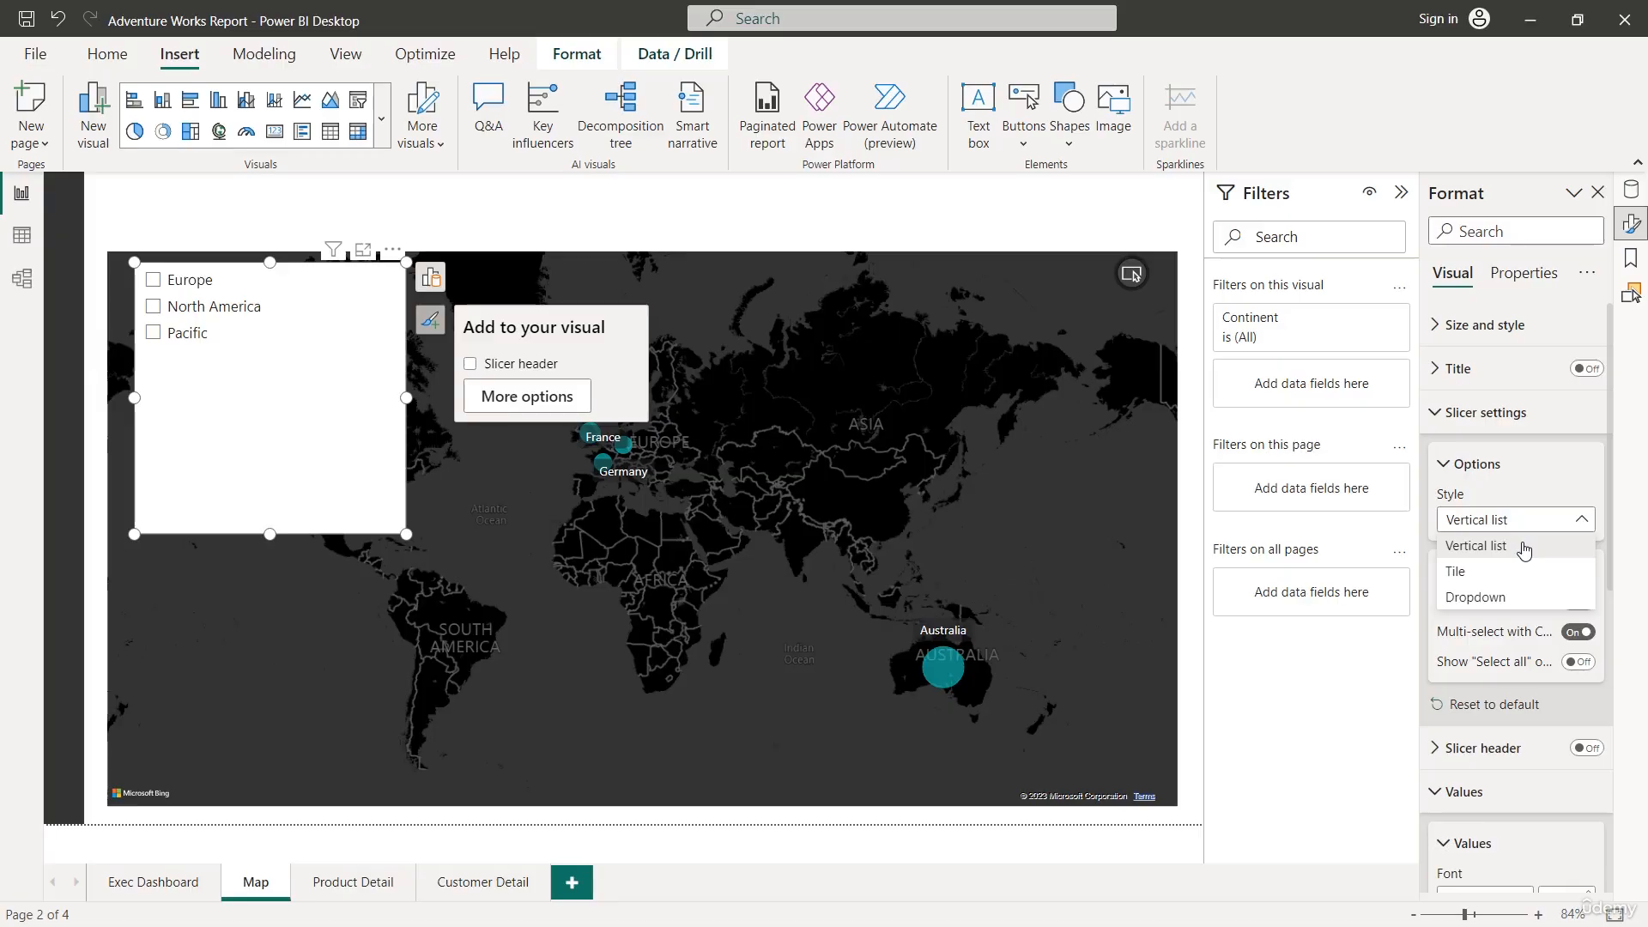
click(1490, 581)
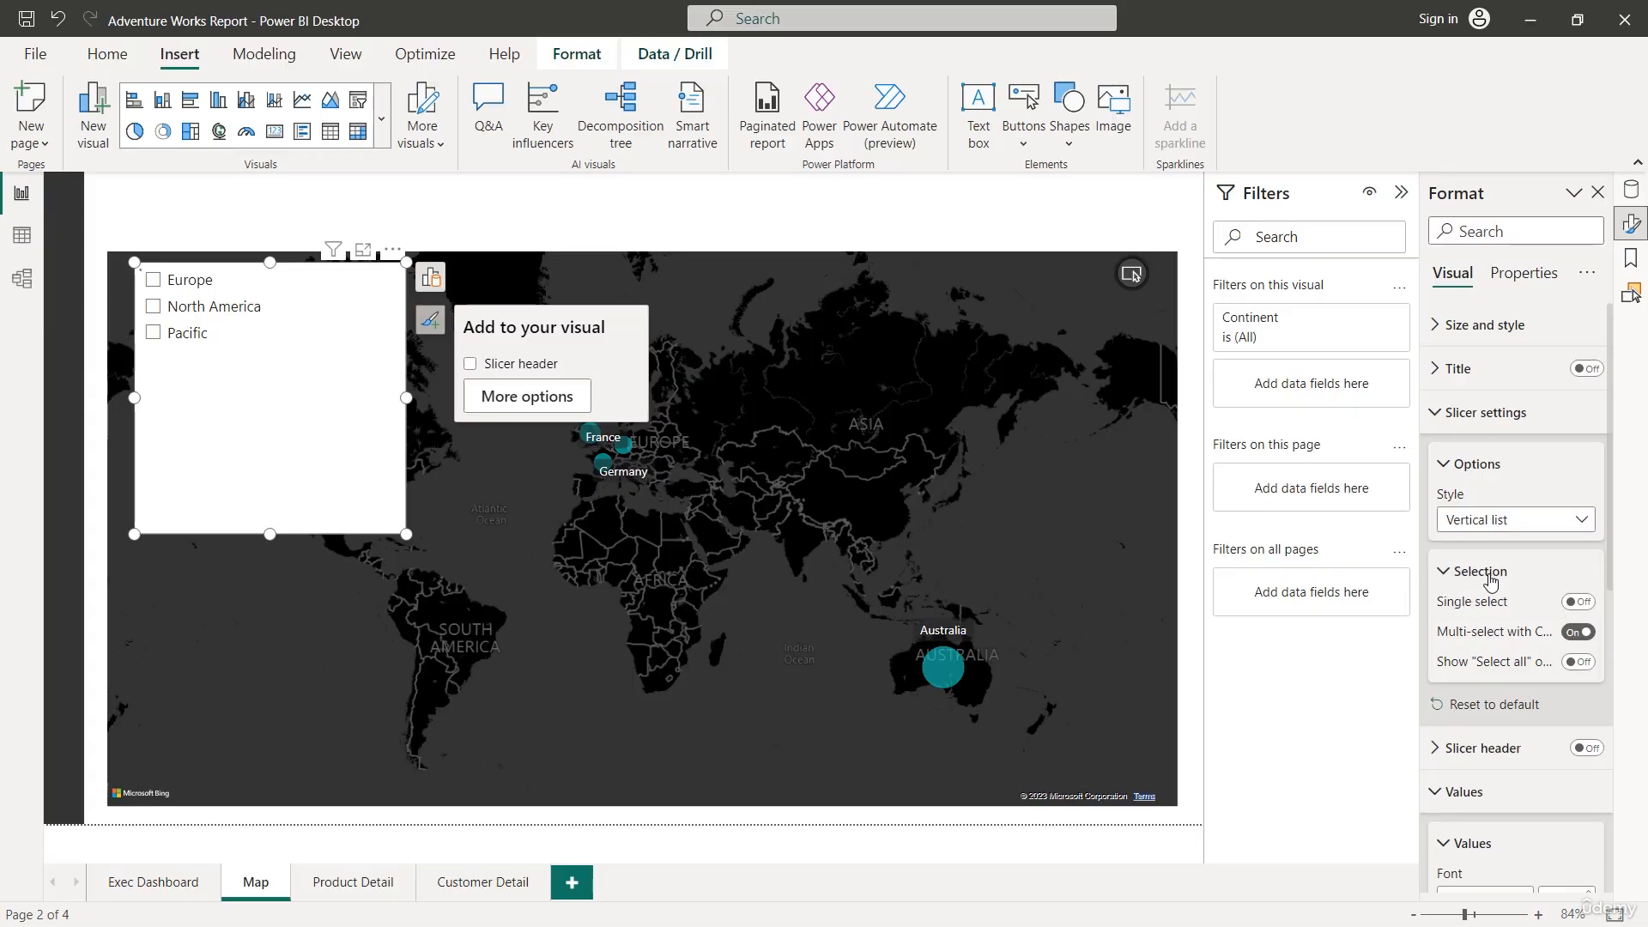
click(1503, 524)
click(1495, 599)
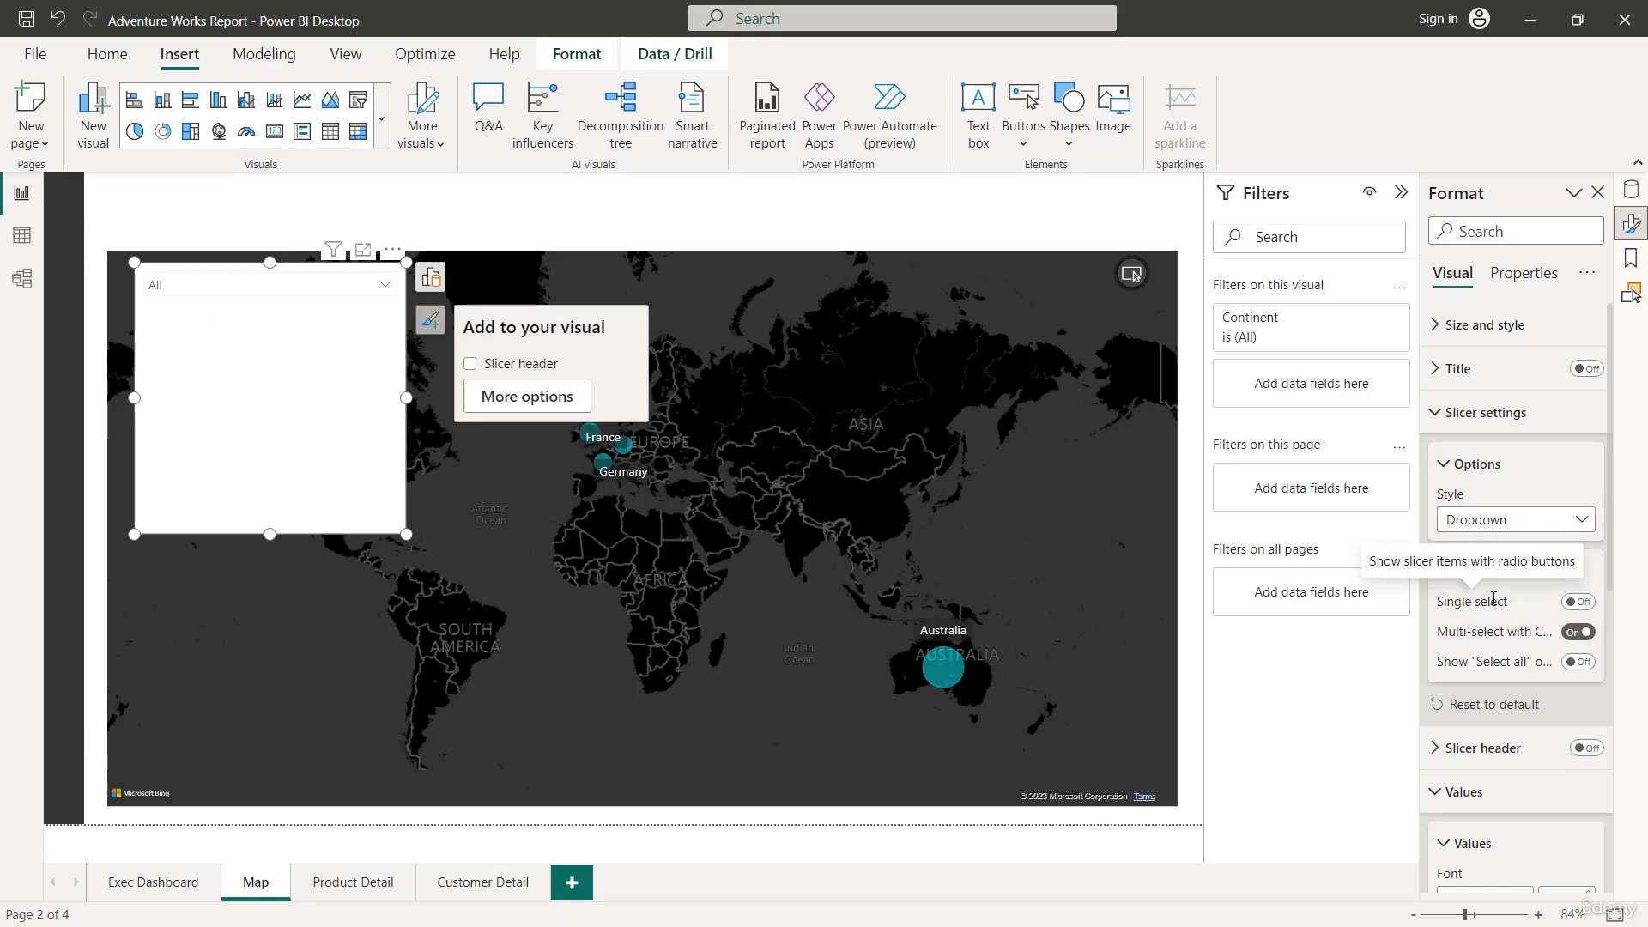
click(1494, 521)
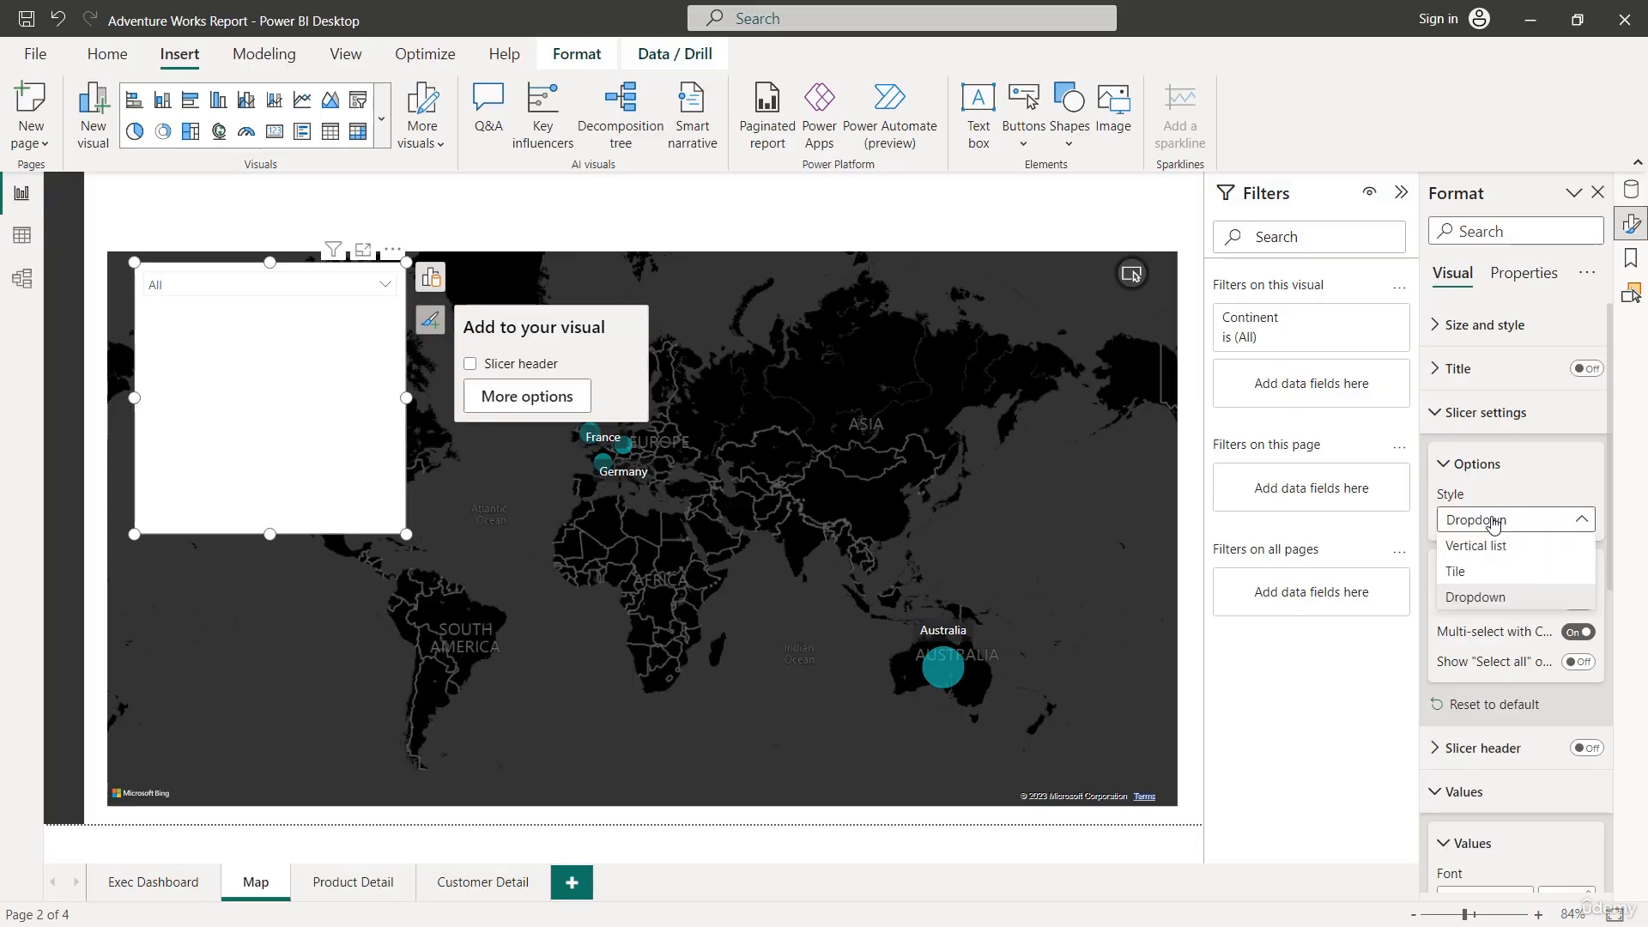
click(1492, 571)
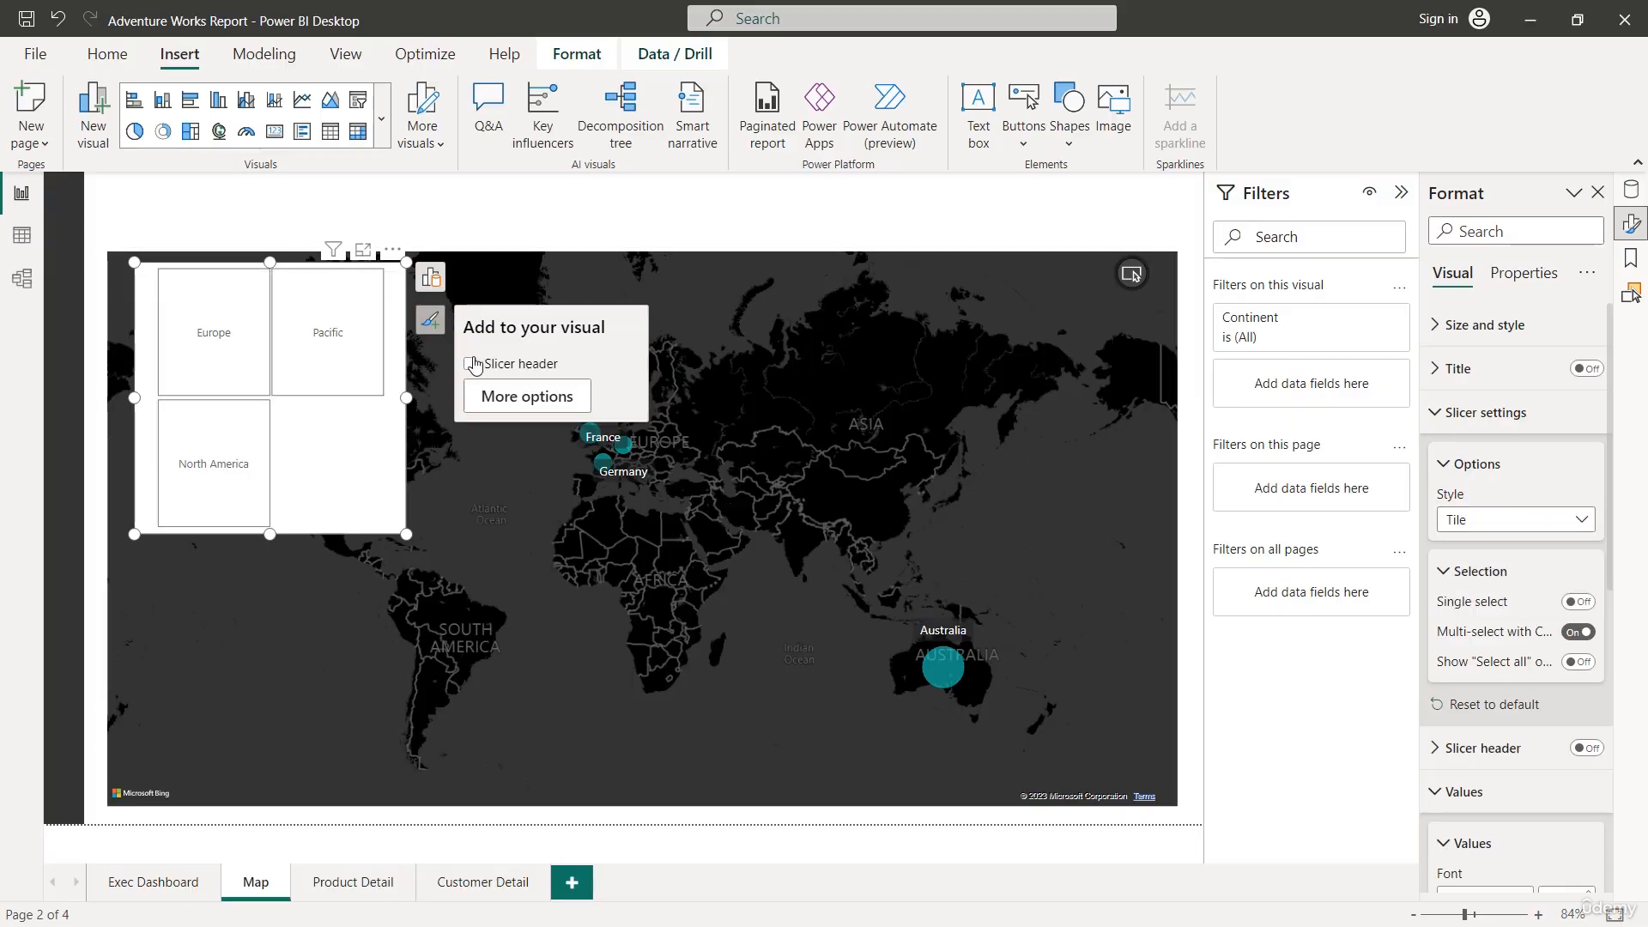
- Resize the Continent slicer into a single short row of tiles spanning the full width of the map
mouse_move(408, 536)
mouse_down()
mouse_move(360, 593)
mouse_move(247, 600)
mouse_move(262, 388)
mouse_move(290, 333)
mouse_move(1200, 326)
mouse_up()
click(111, 319)
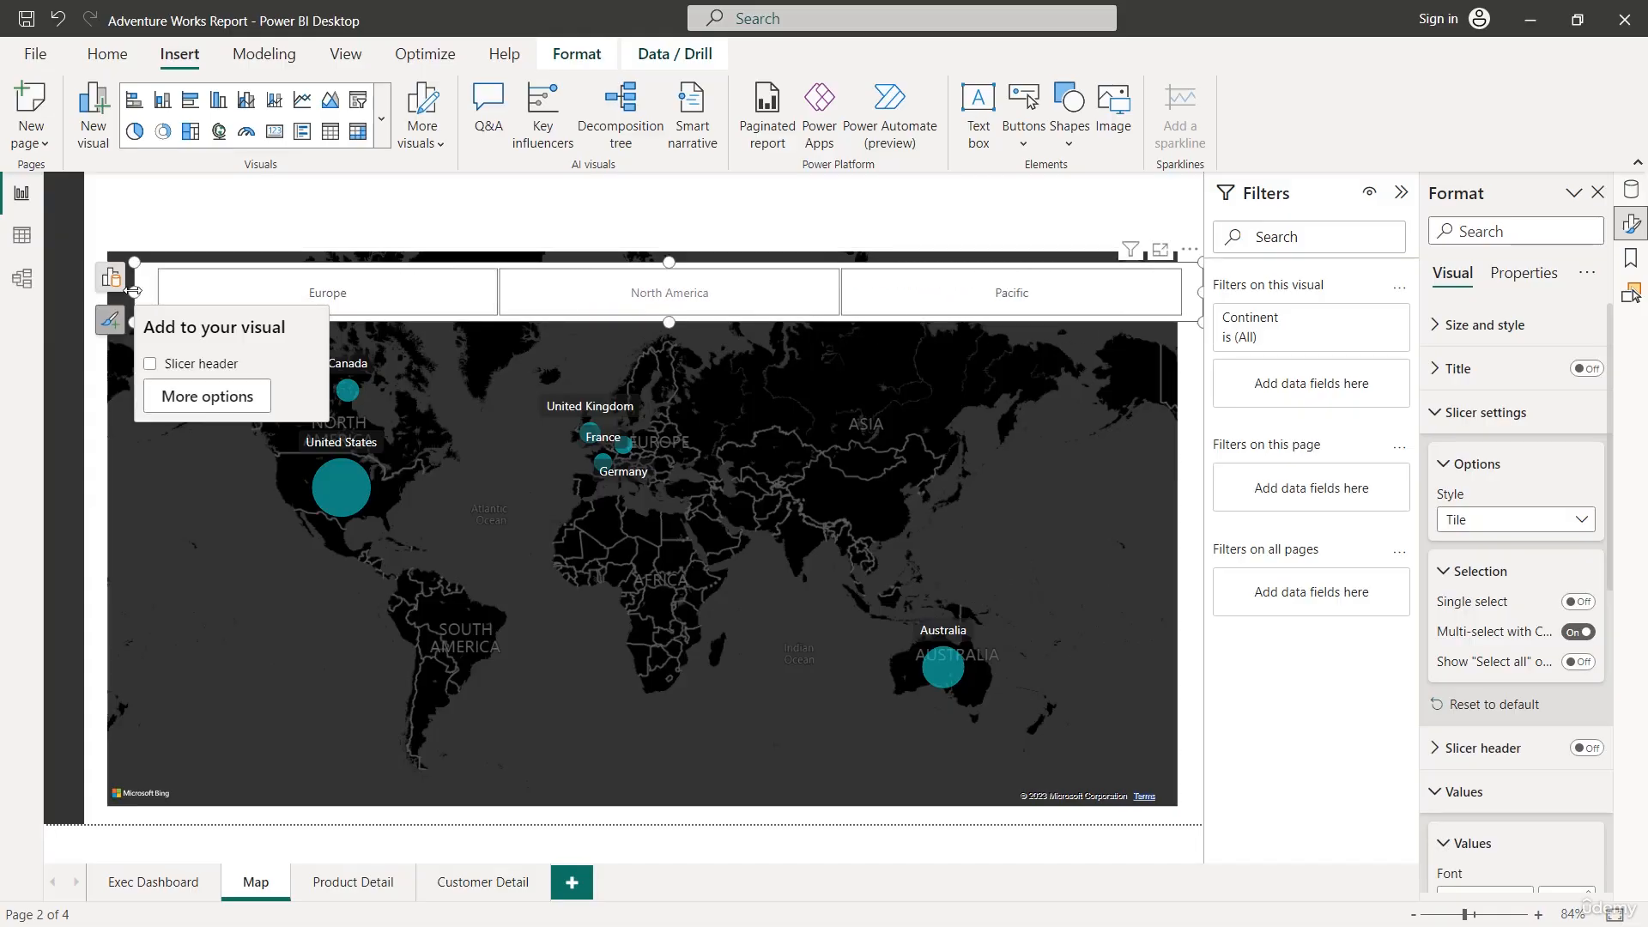
drag(134, 293, 85, 294)
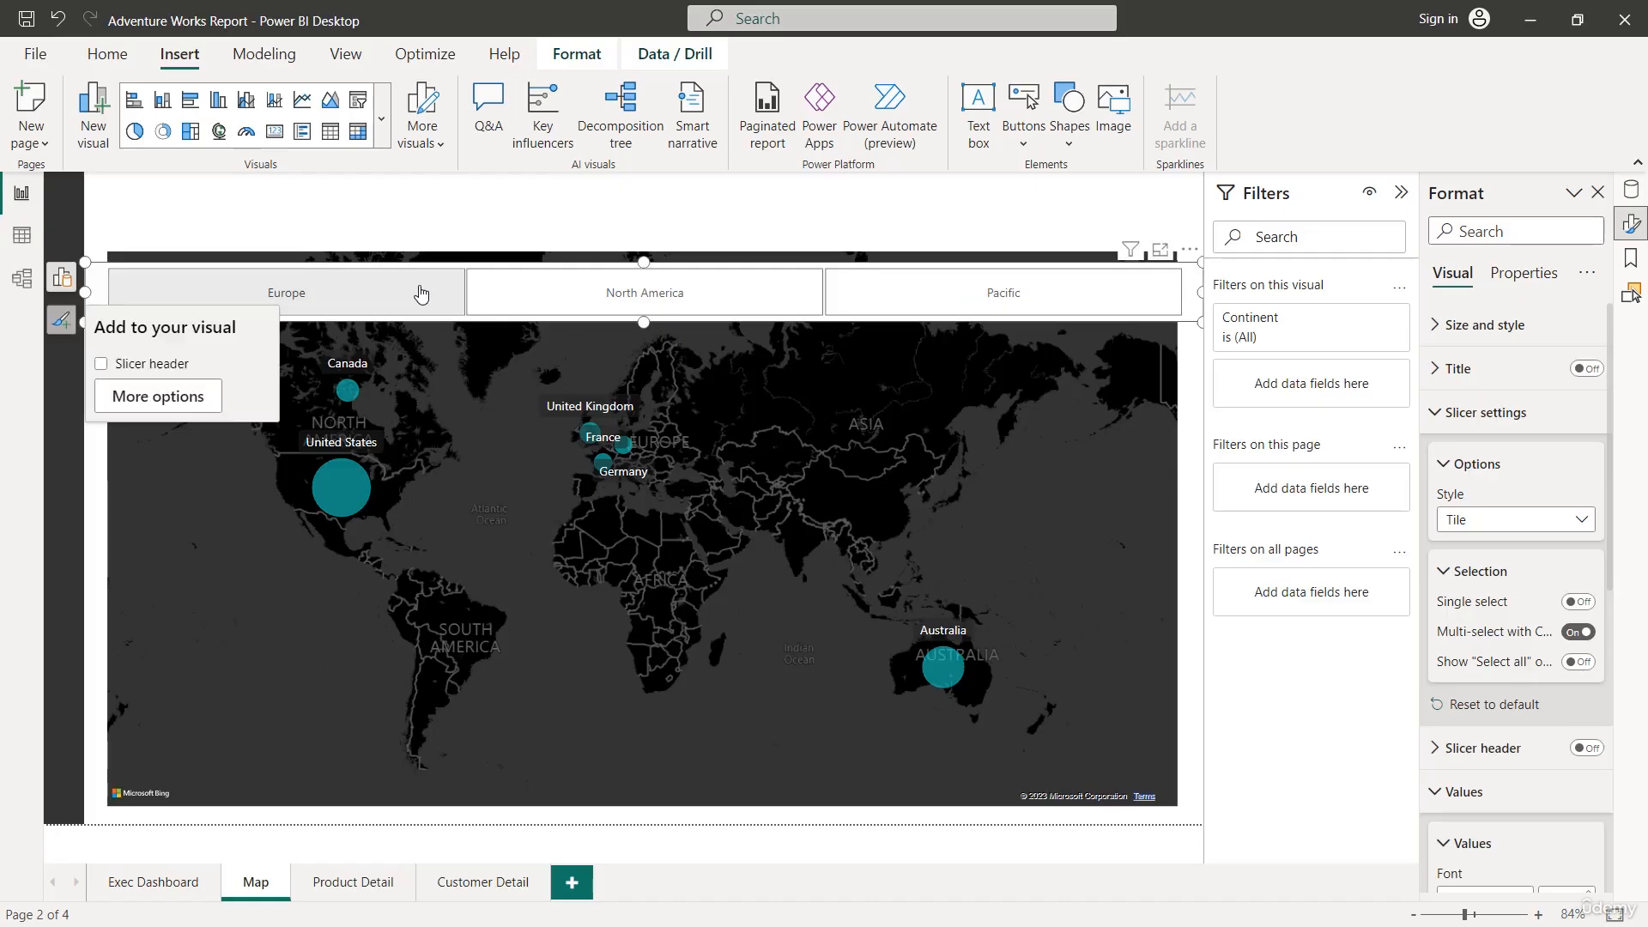
- Move the Continent slicer up so it sits in the white space just above the map
click(1188, 276)
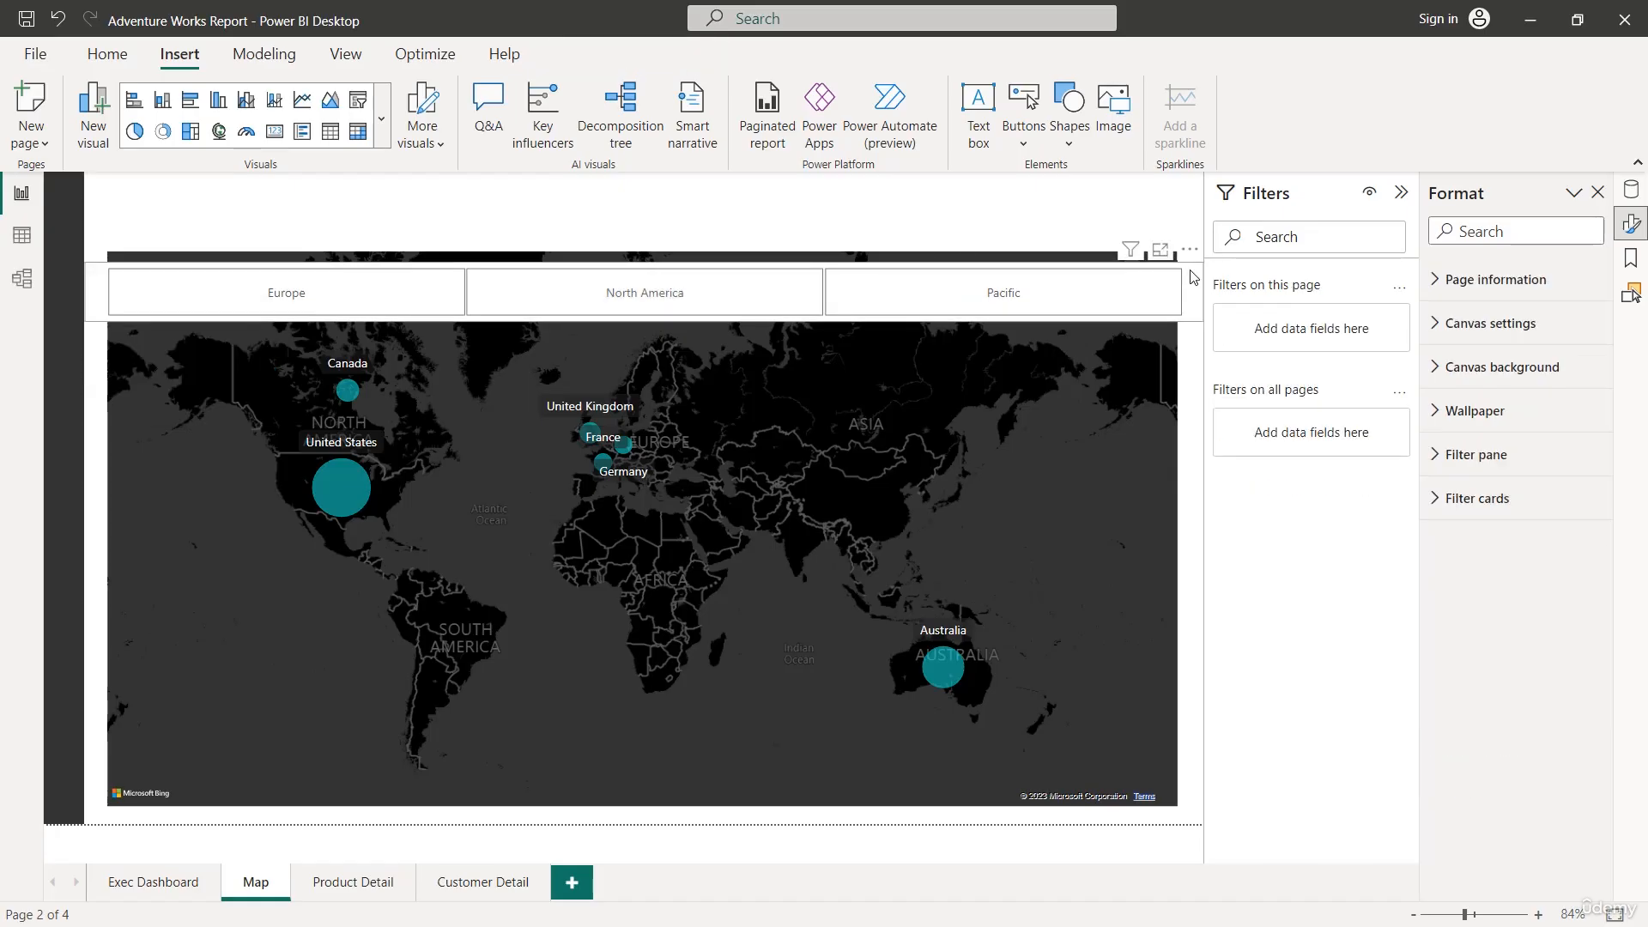
drag(1195, 273, 1195, 244)
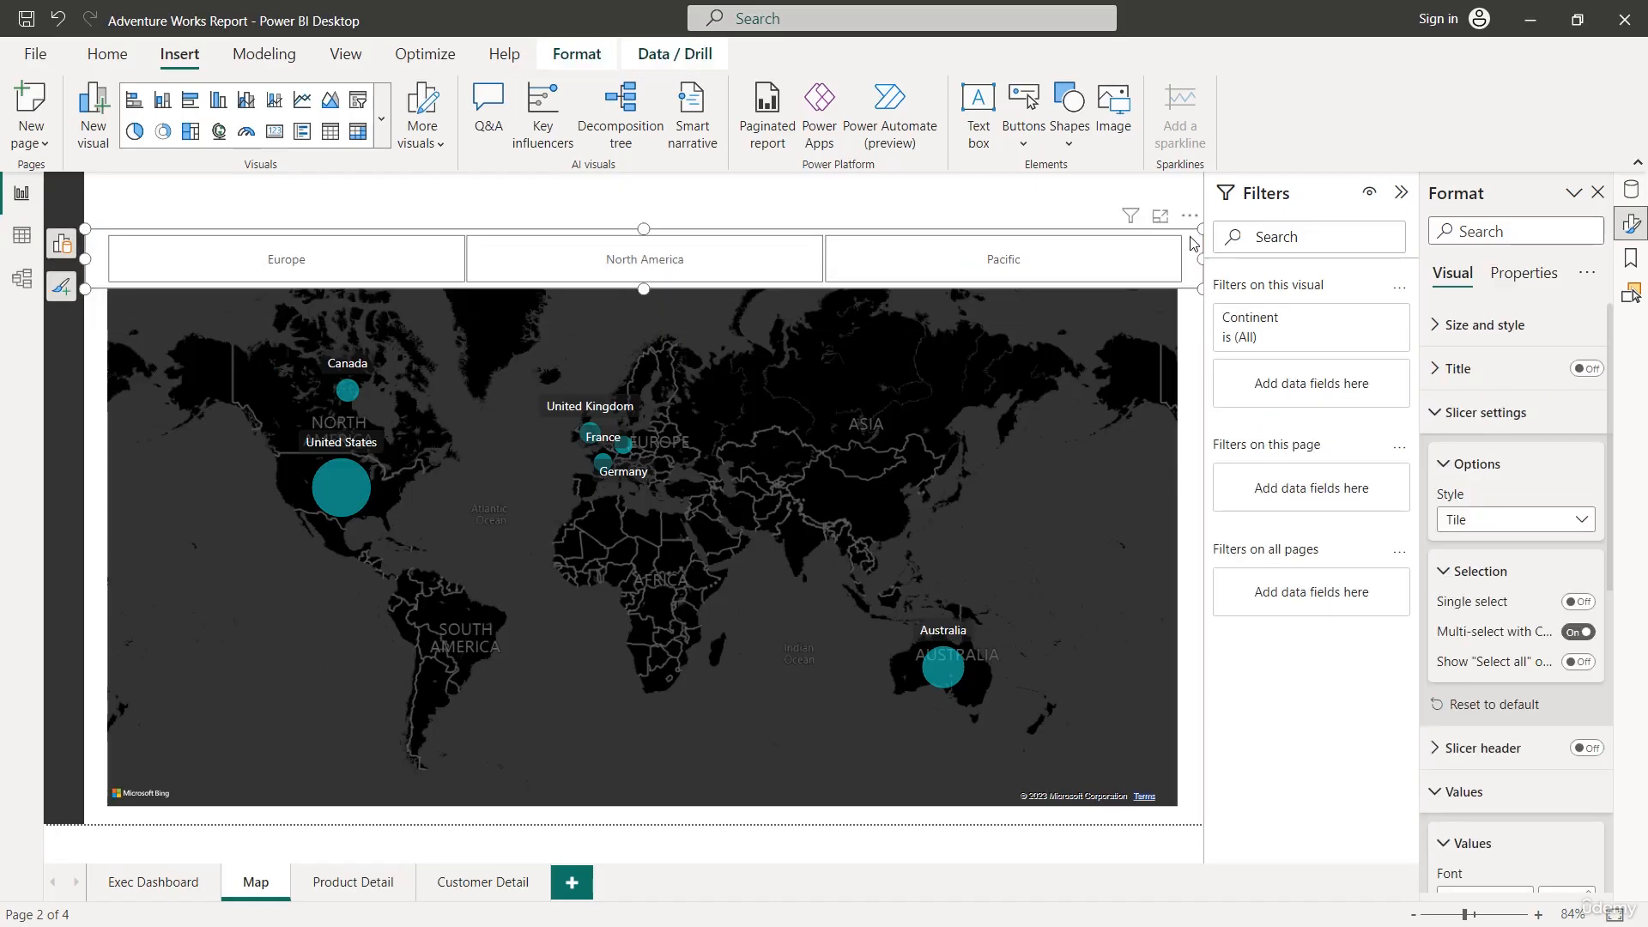
key(Up)
key(Up)
key(Up)
key(Up)
key(Up)
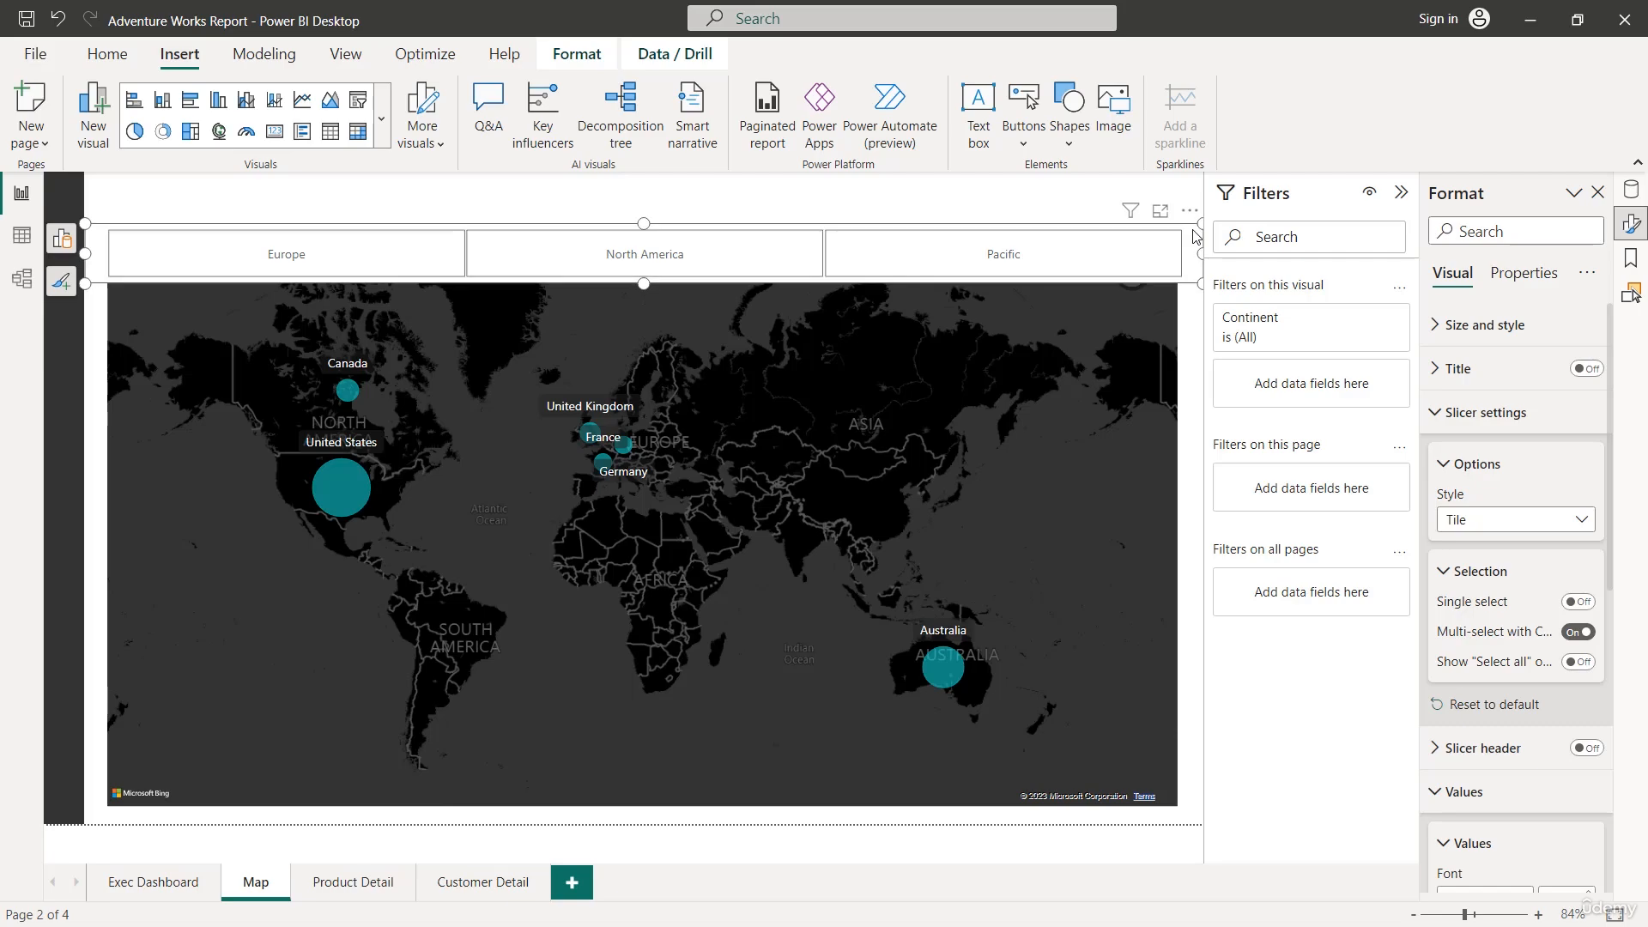
key(Up)
key(Up)
key(Up)
key(Up)
key(Up)
key(Up)
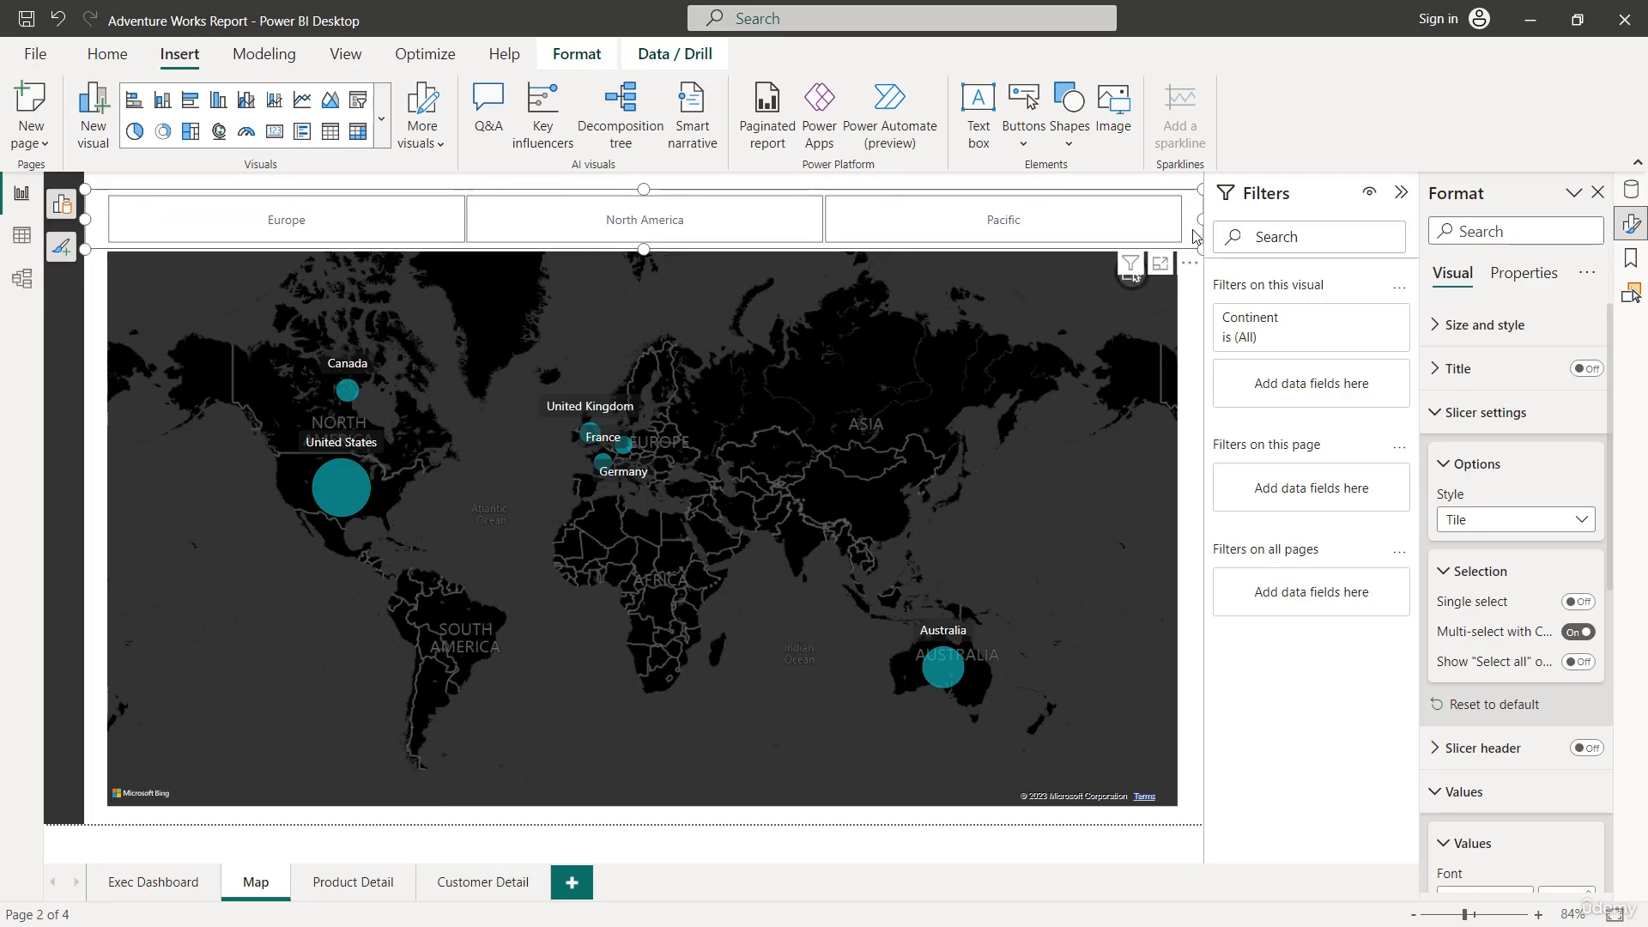
key(Up)
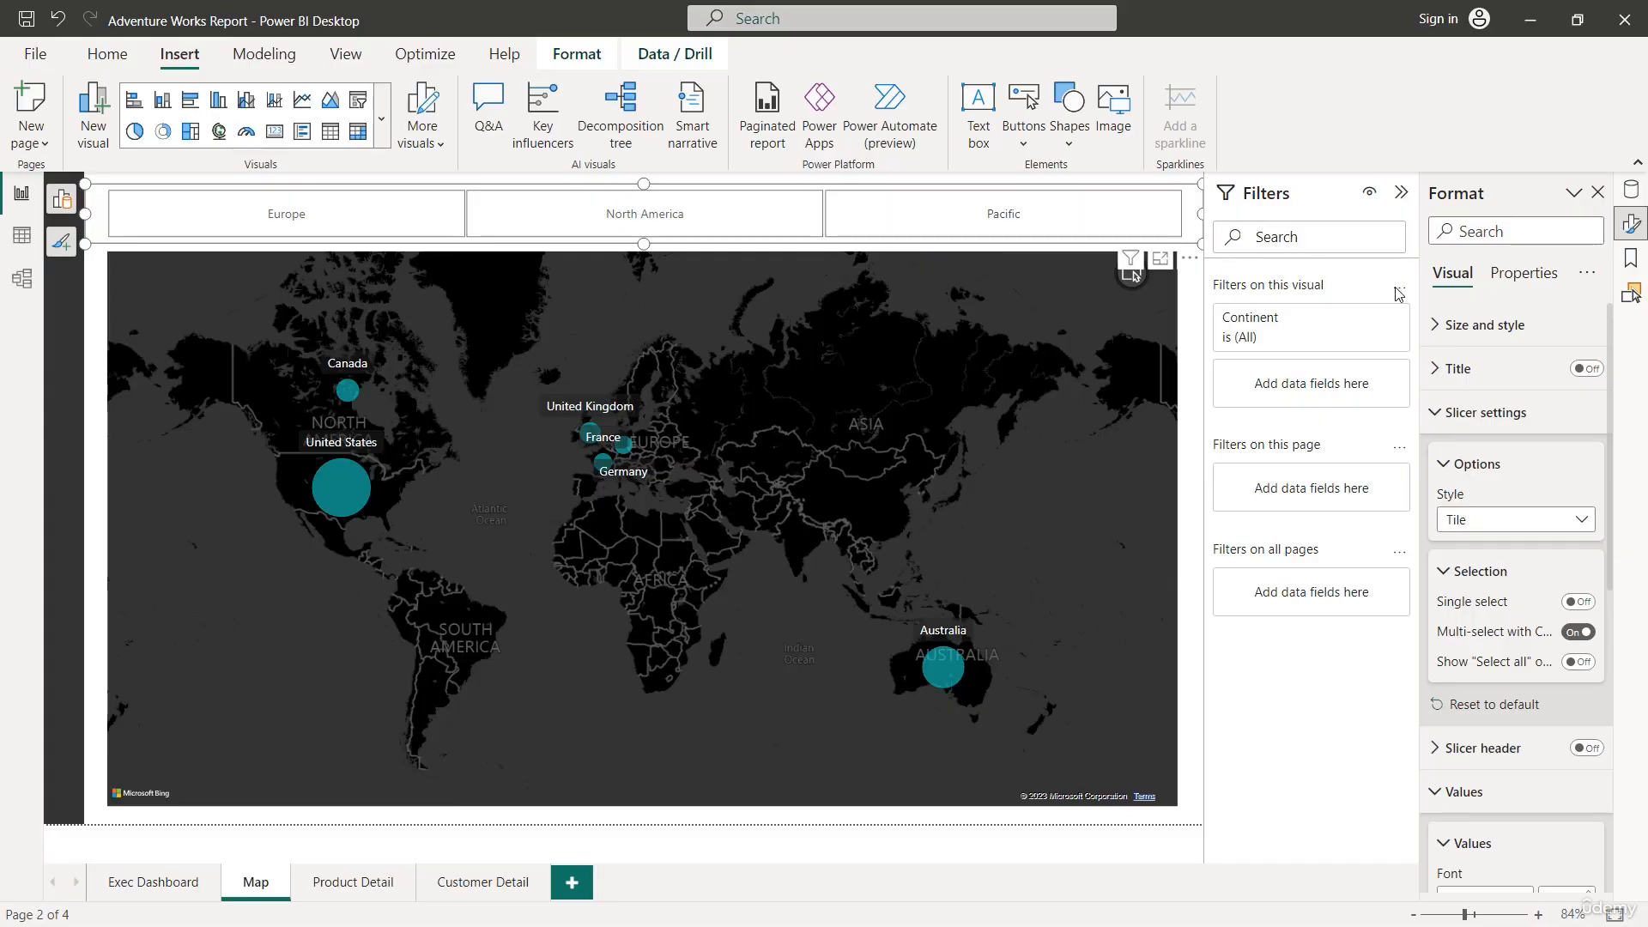
- Format the slicer's values in Segoe UI Bold at size 14 with a dark gray font color
click(1473, 415)
scroll(1473, 416, down, 2)
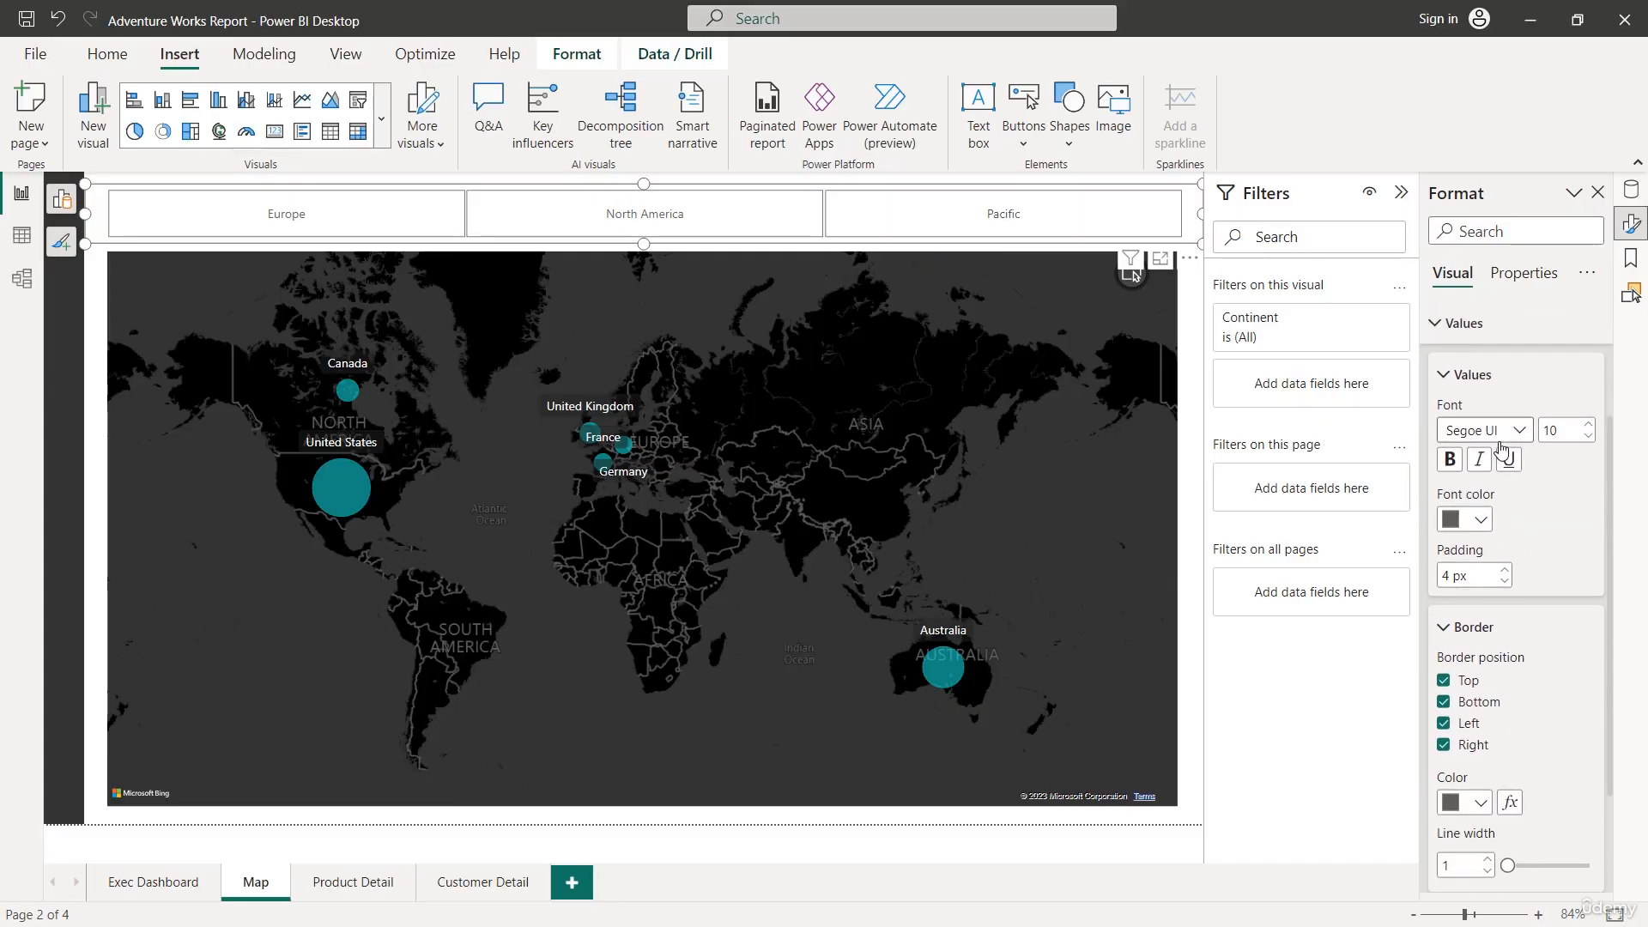
click(1518, 430)
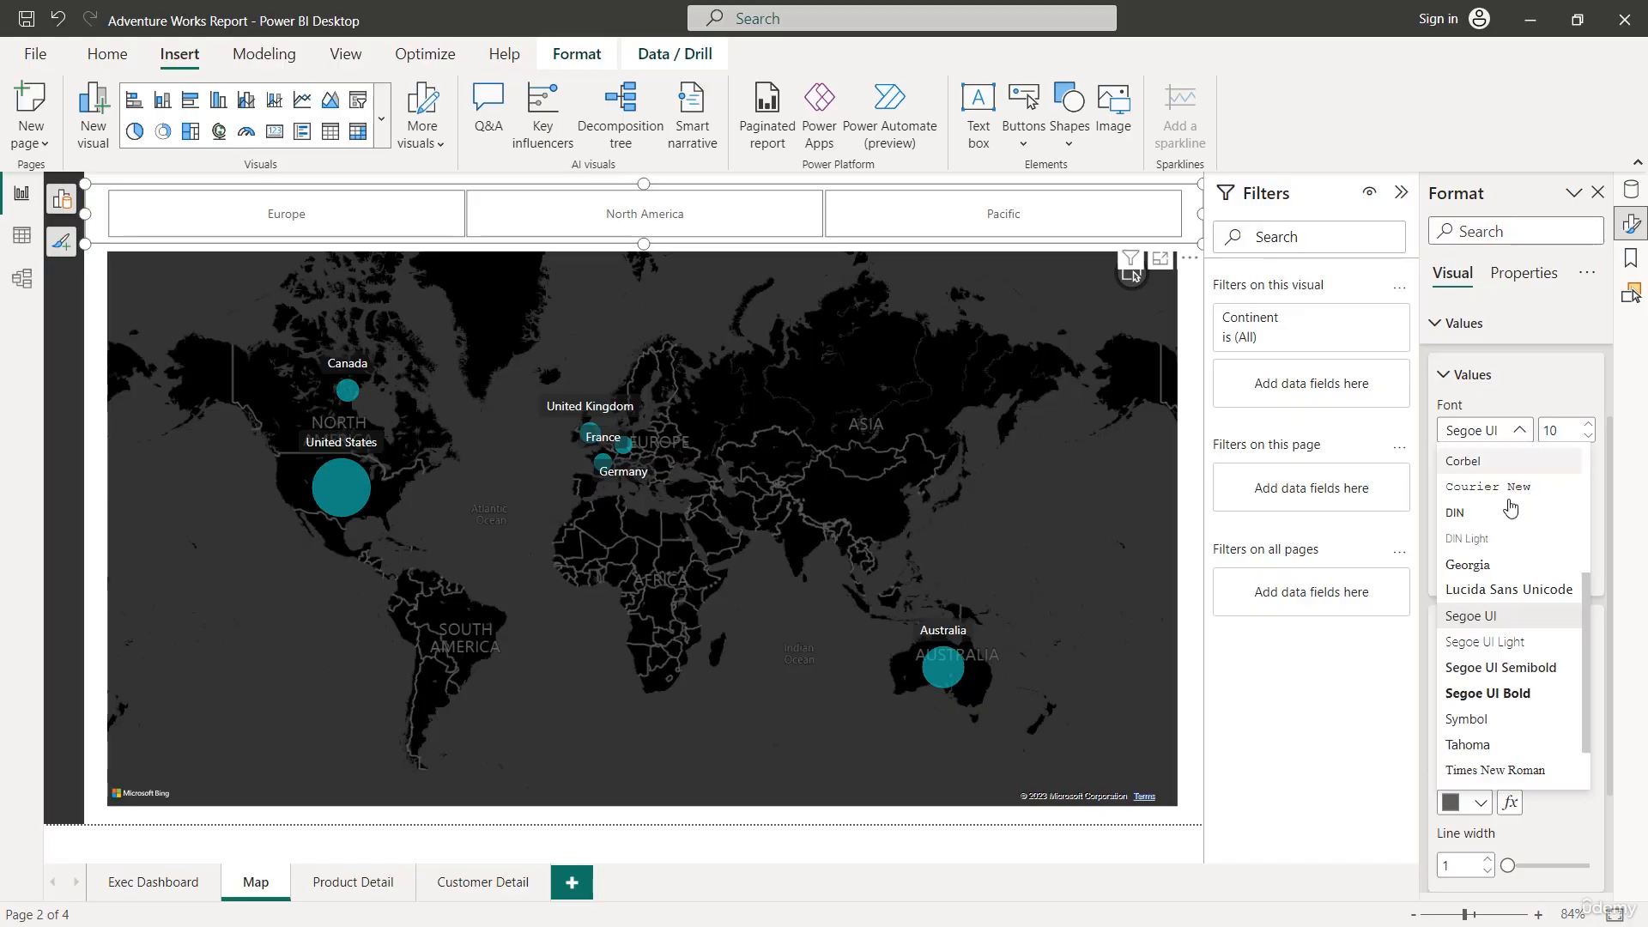
click(1498, 694)
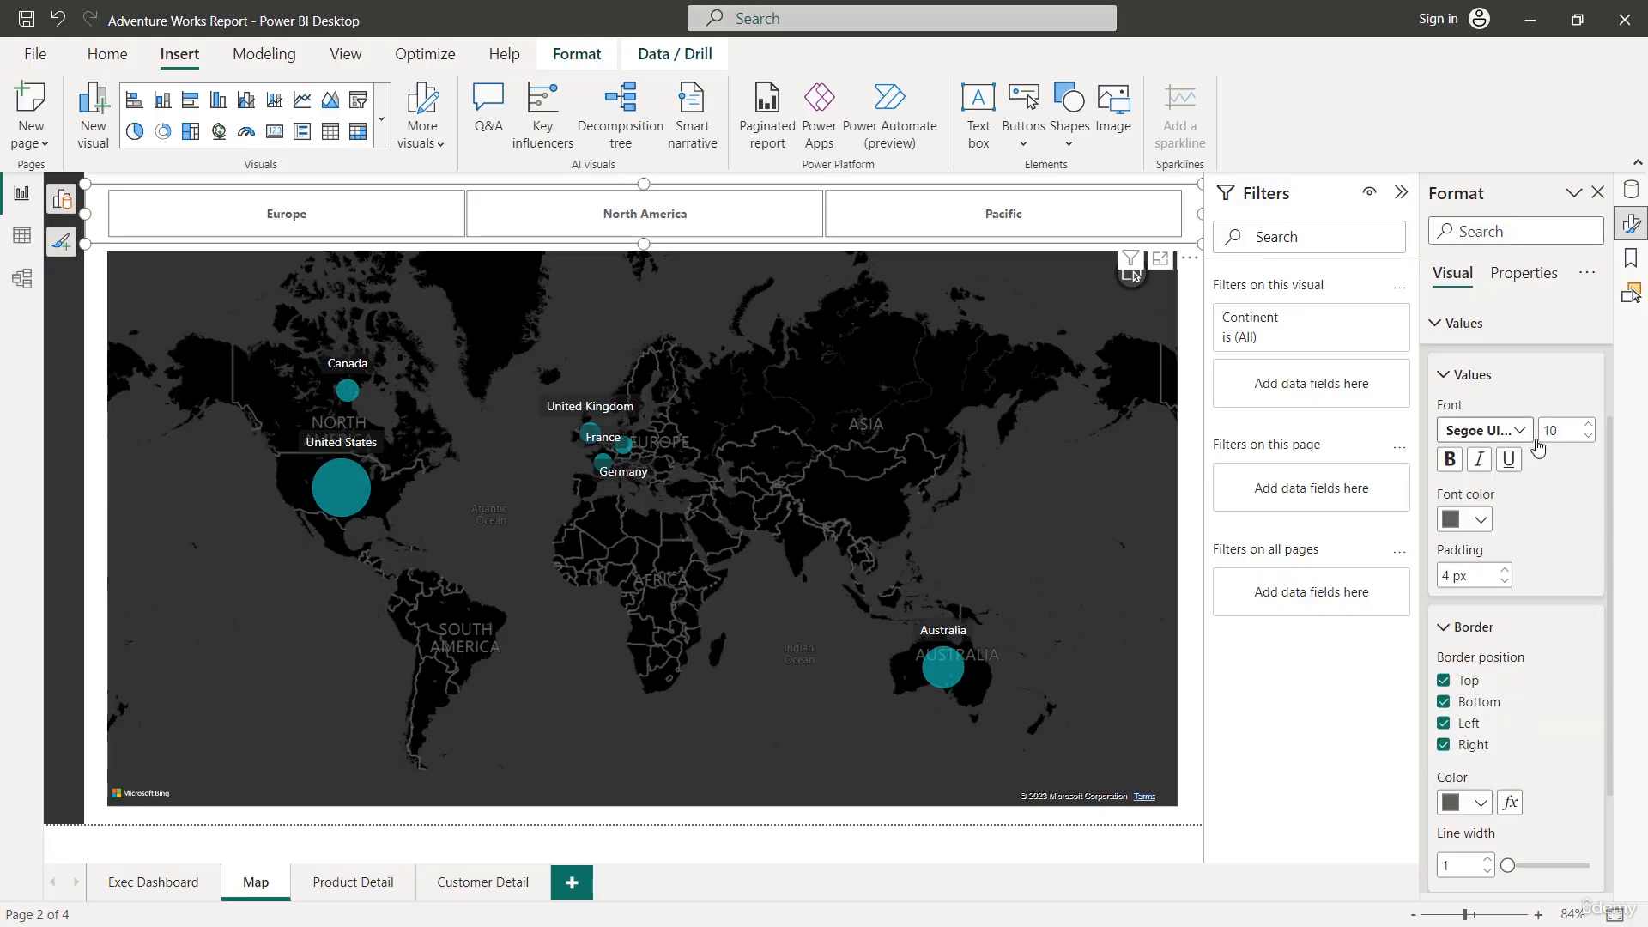
click(1589, 426)
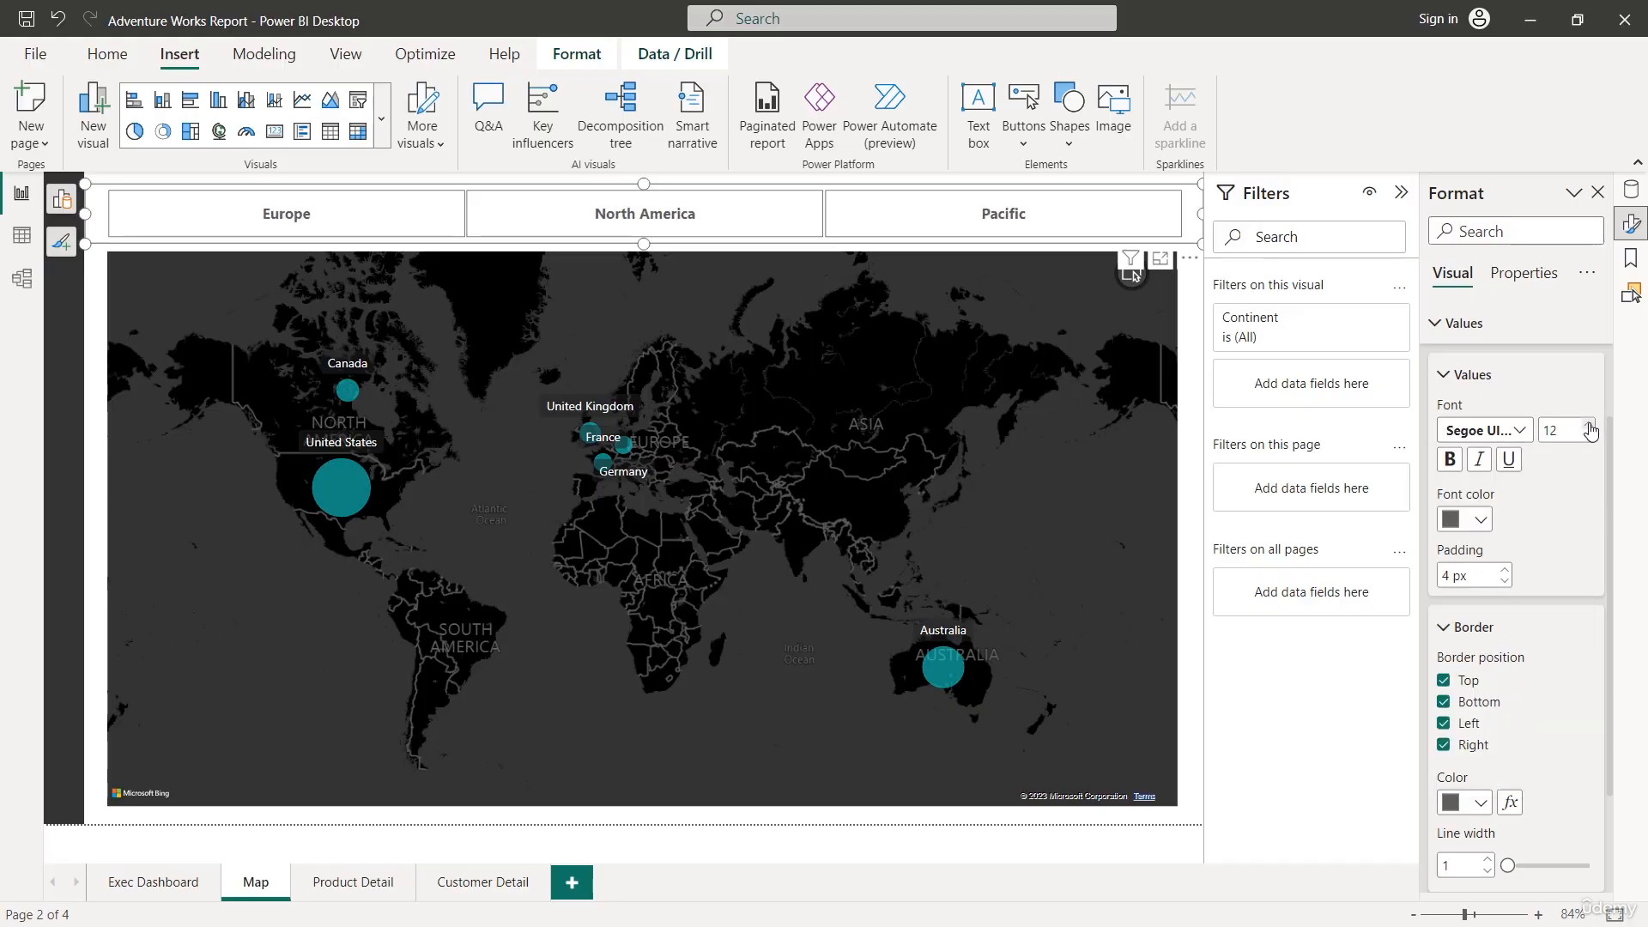
click(1588, 425)
click(1588, 426)
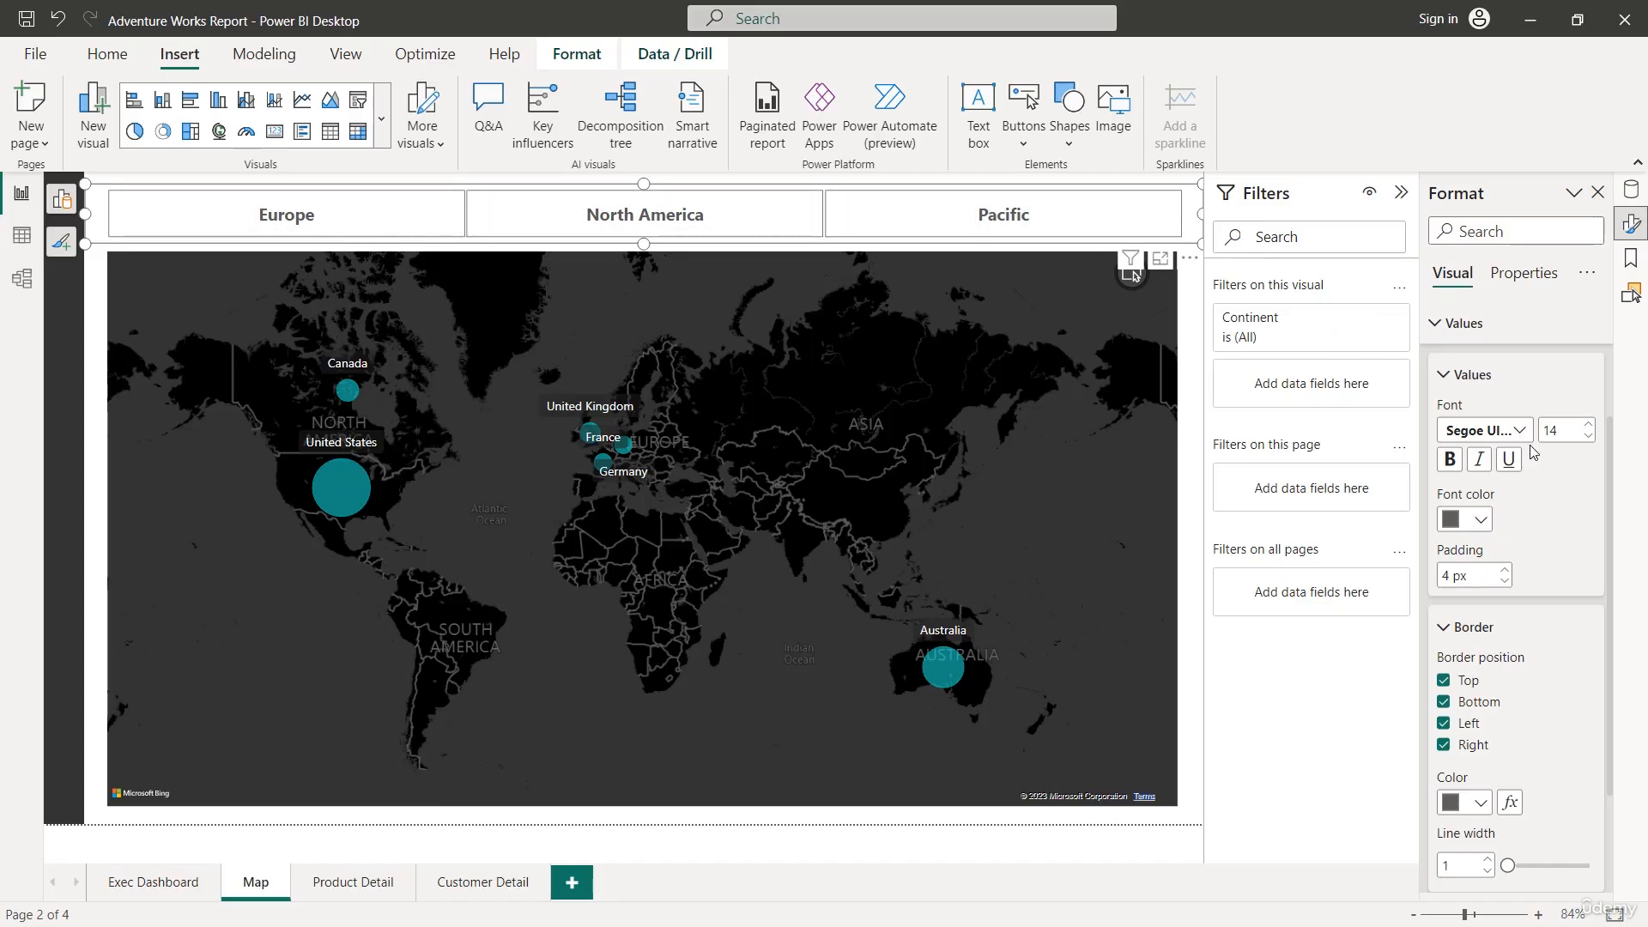
click(1475, 519)
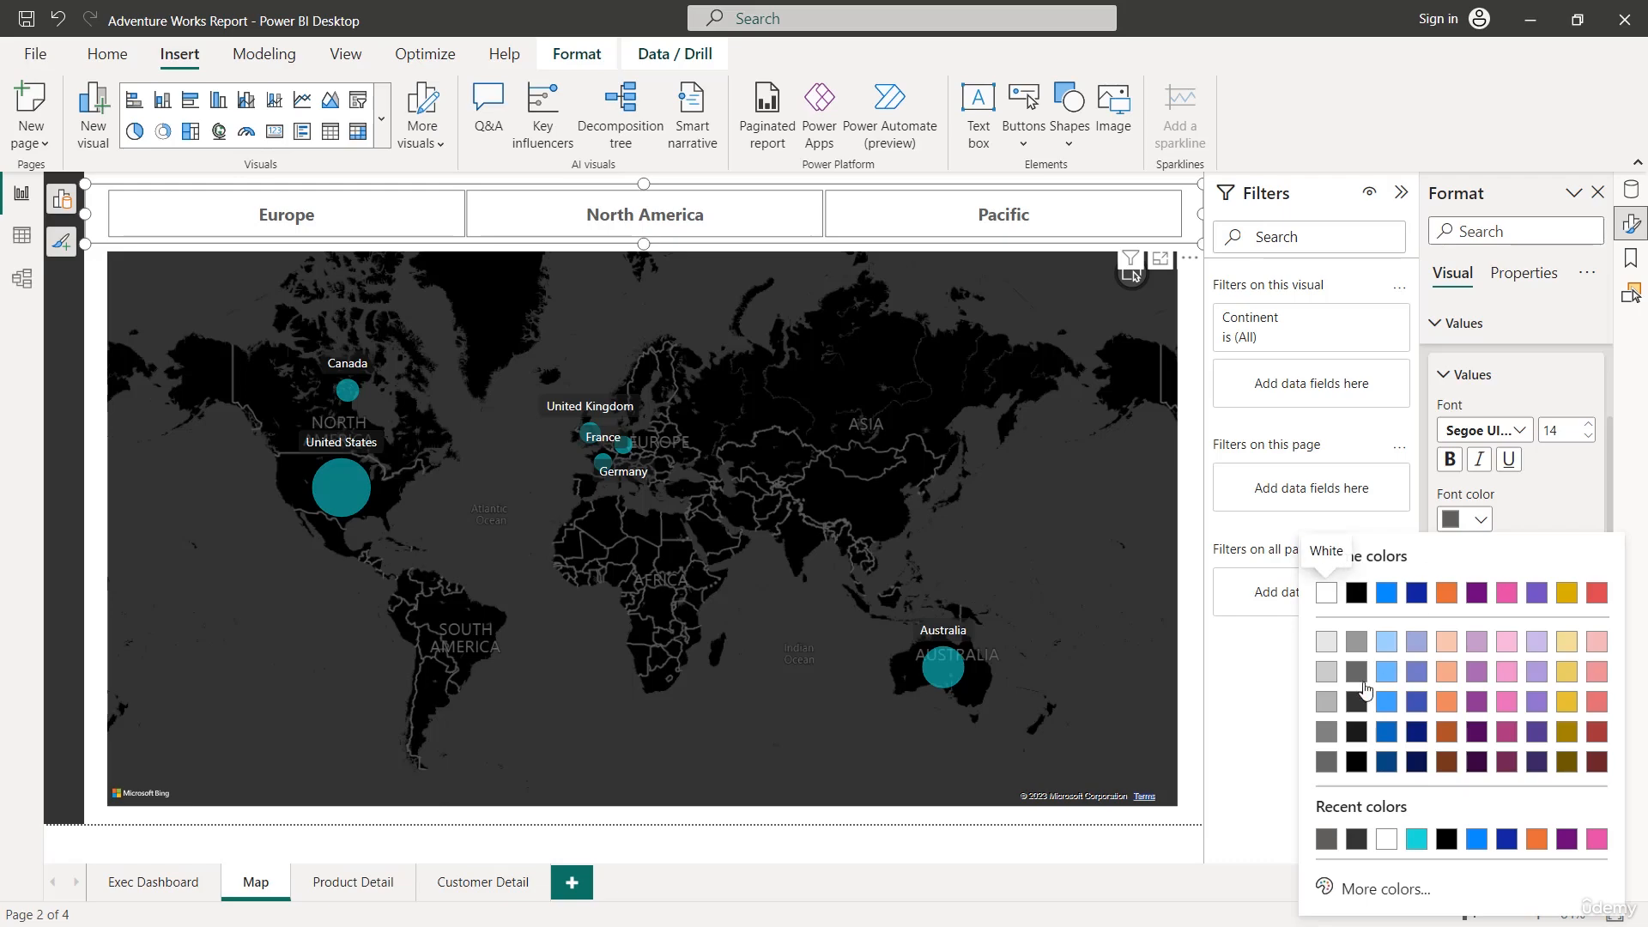
click(1357, 704)
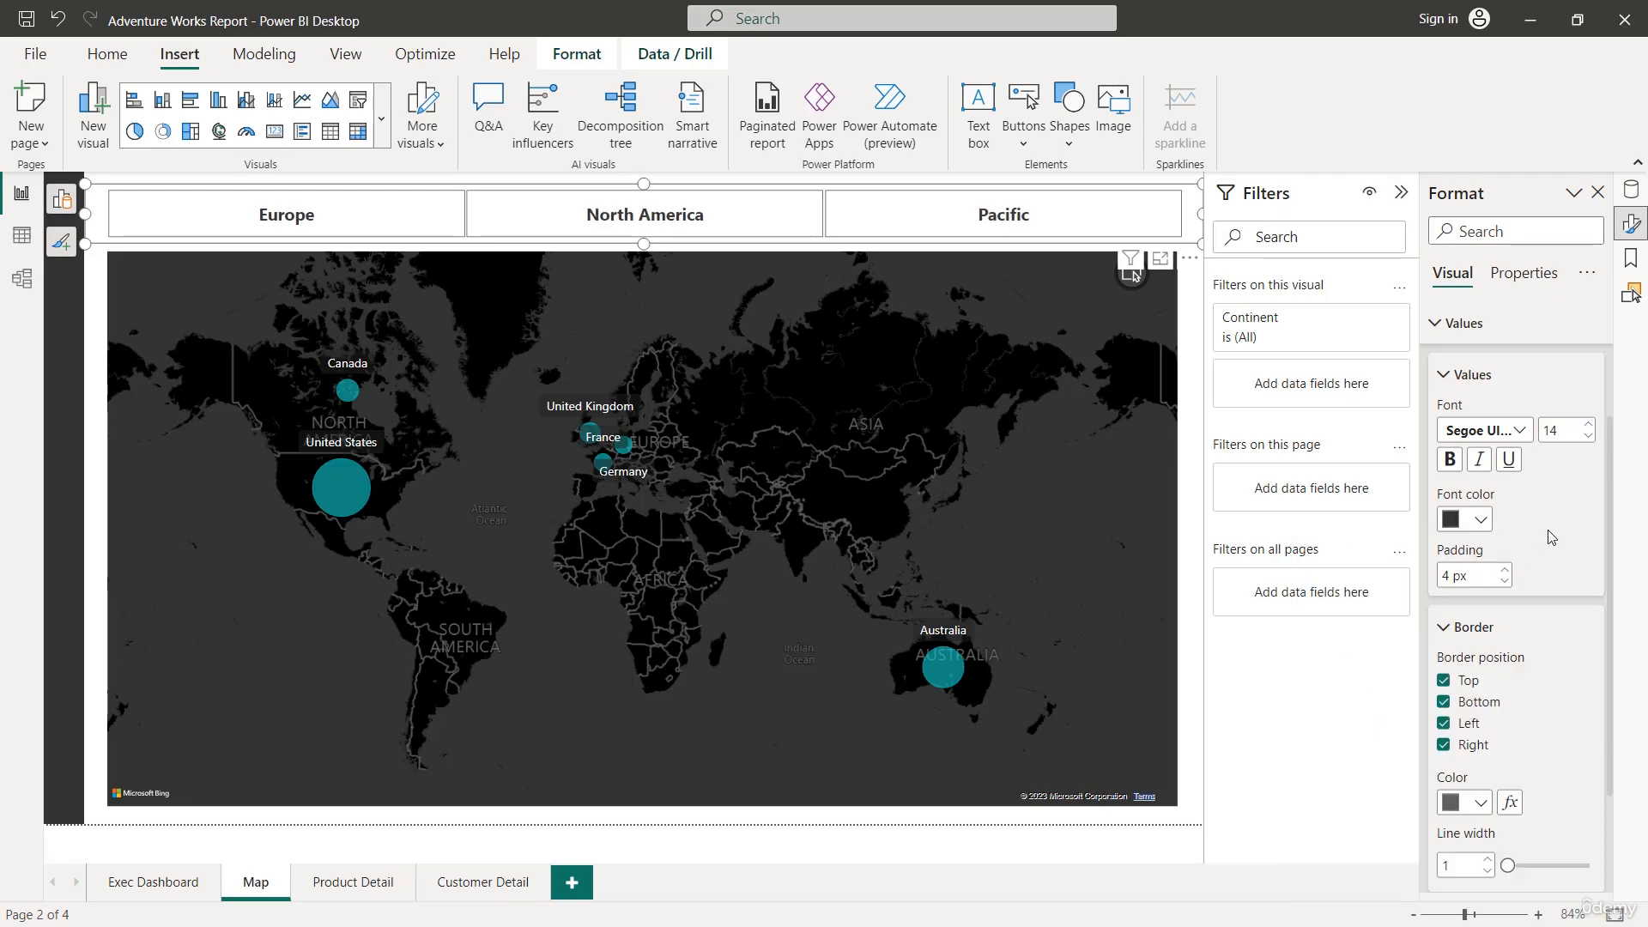
click(1451, 374)
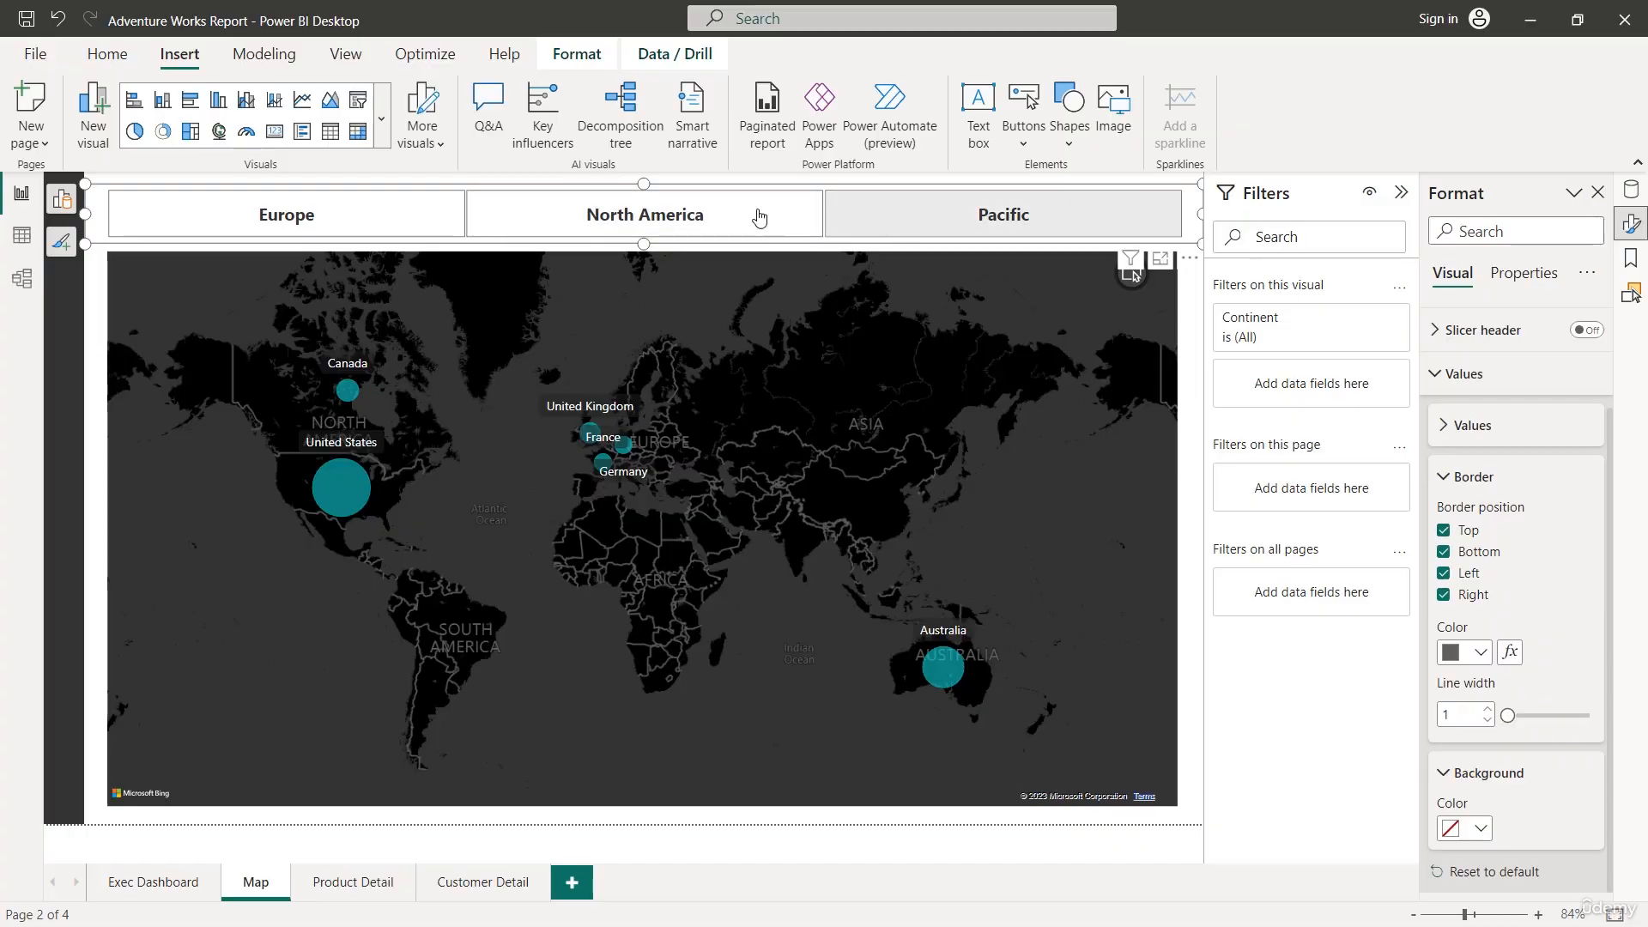
- Give the slicer tiles a white border with line width 3 and a light gray background
click(1487, 712)
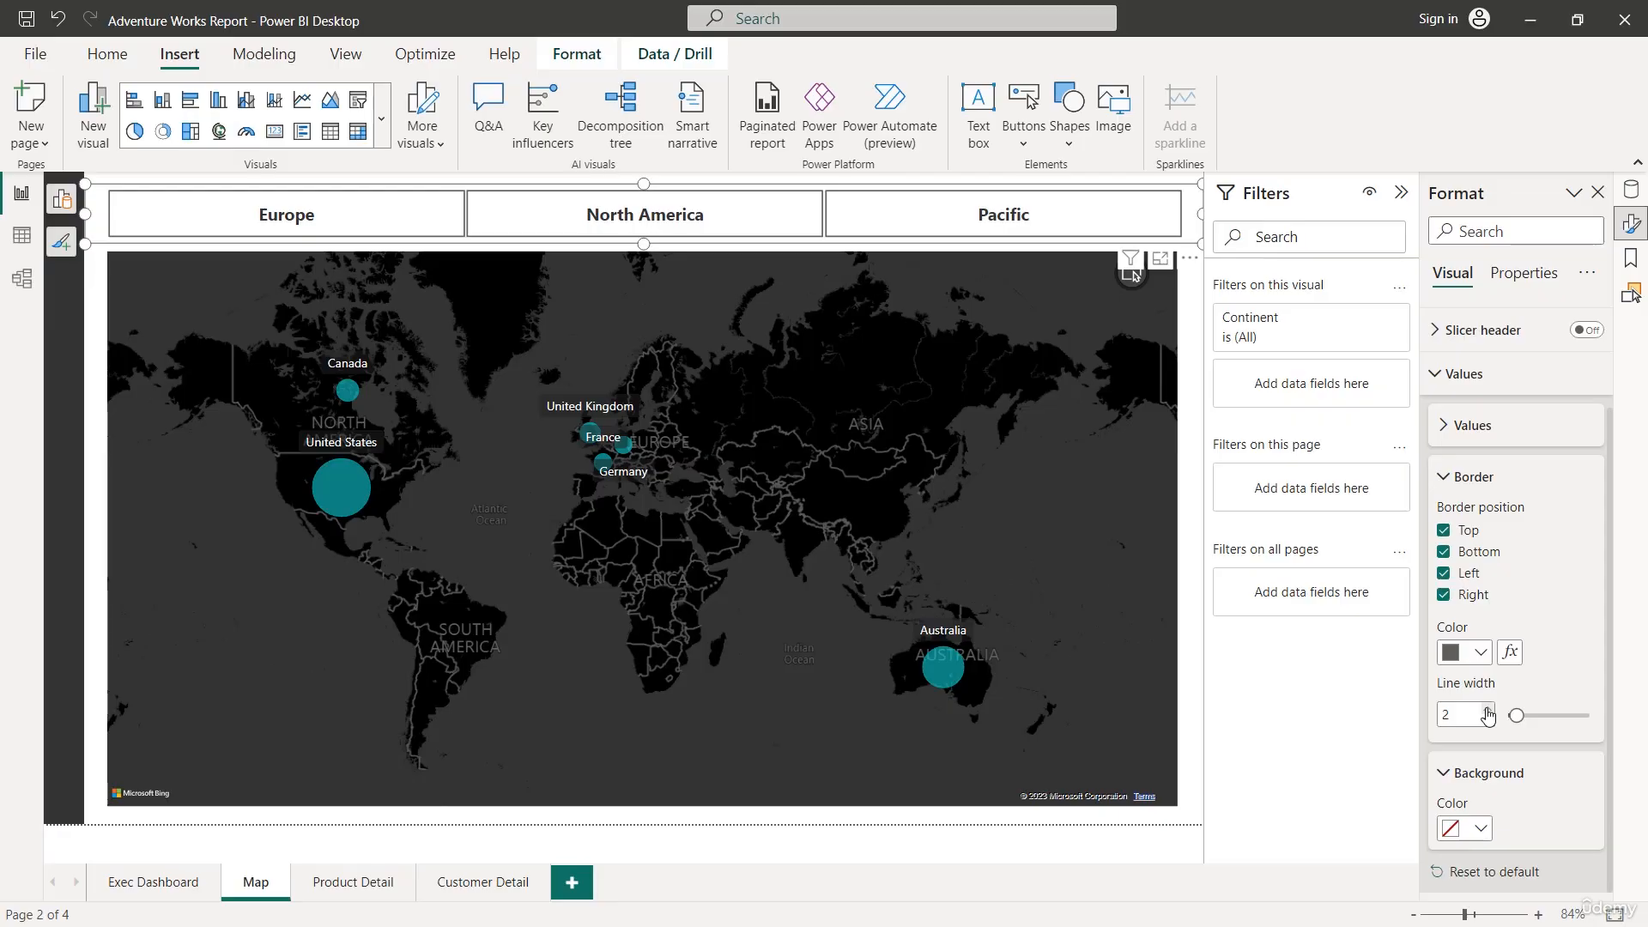
click(1487, 710)
click(1480, 654)
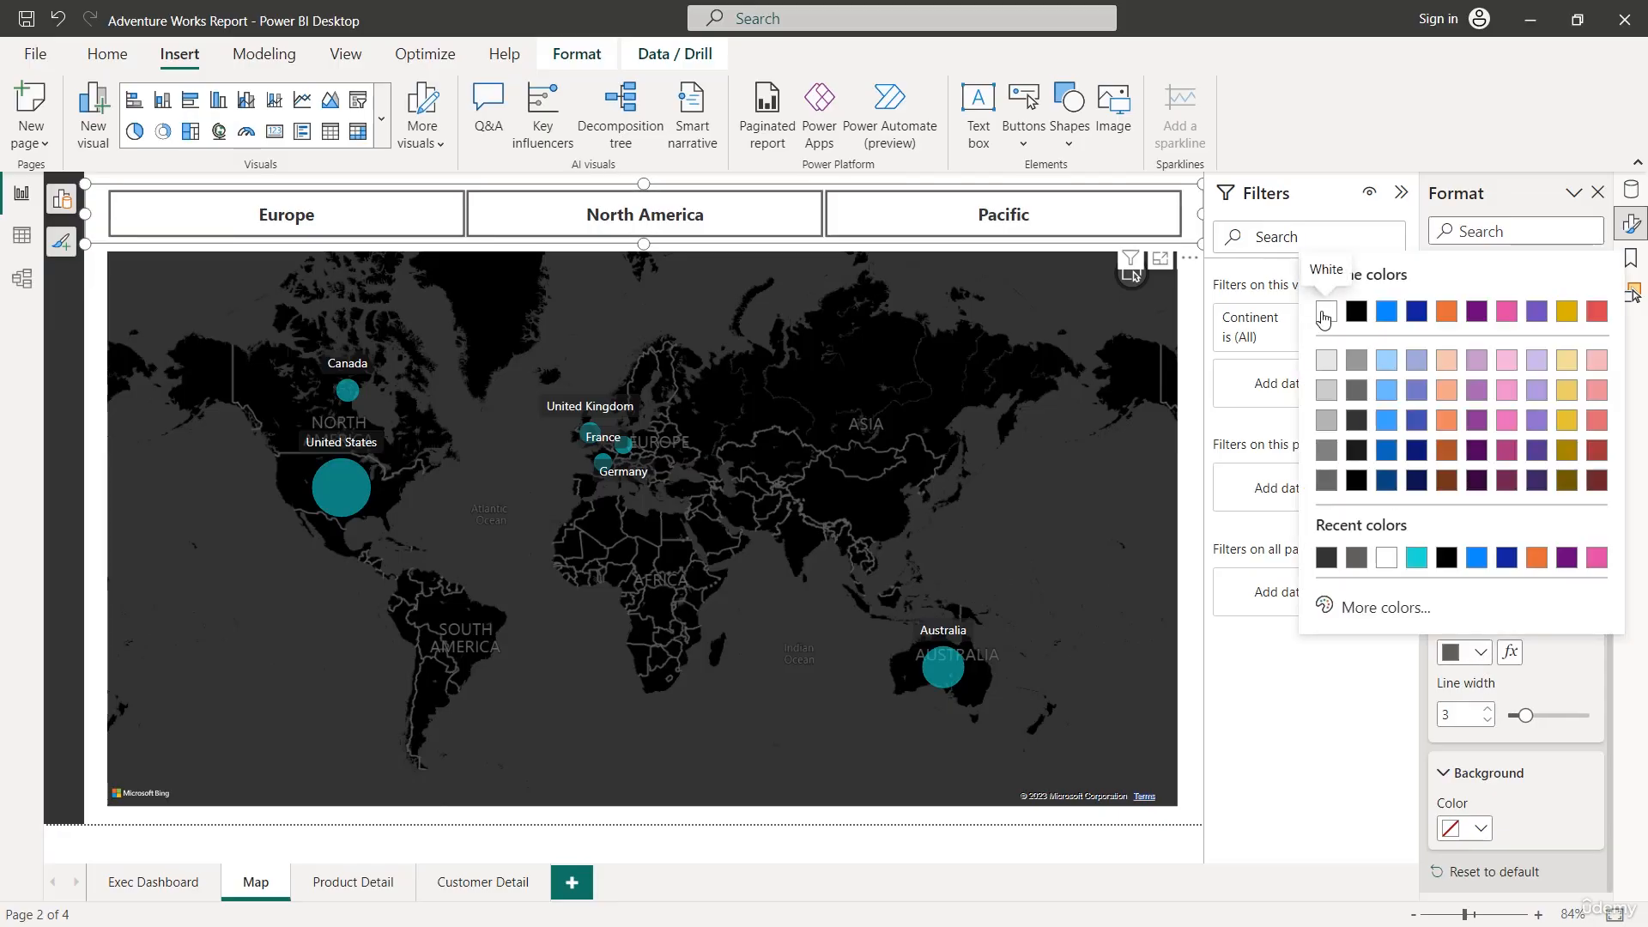
click(1327, 313)
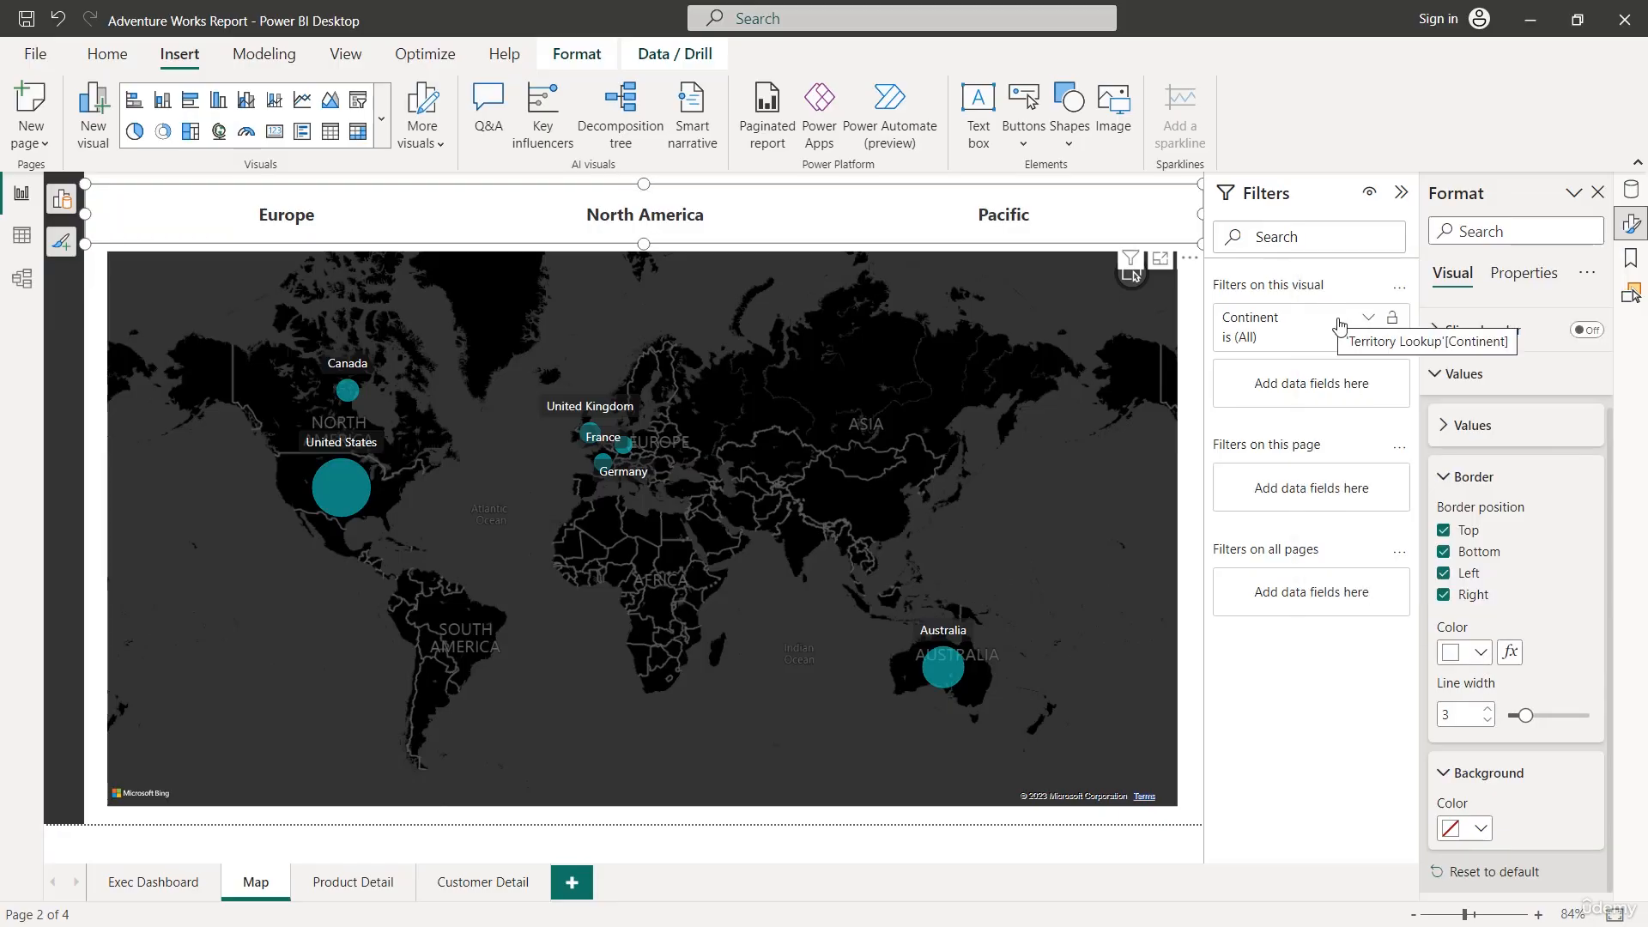
click(1480, 828)
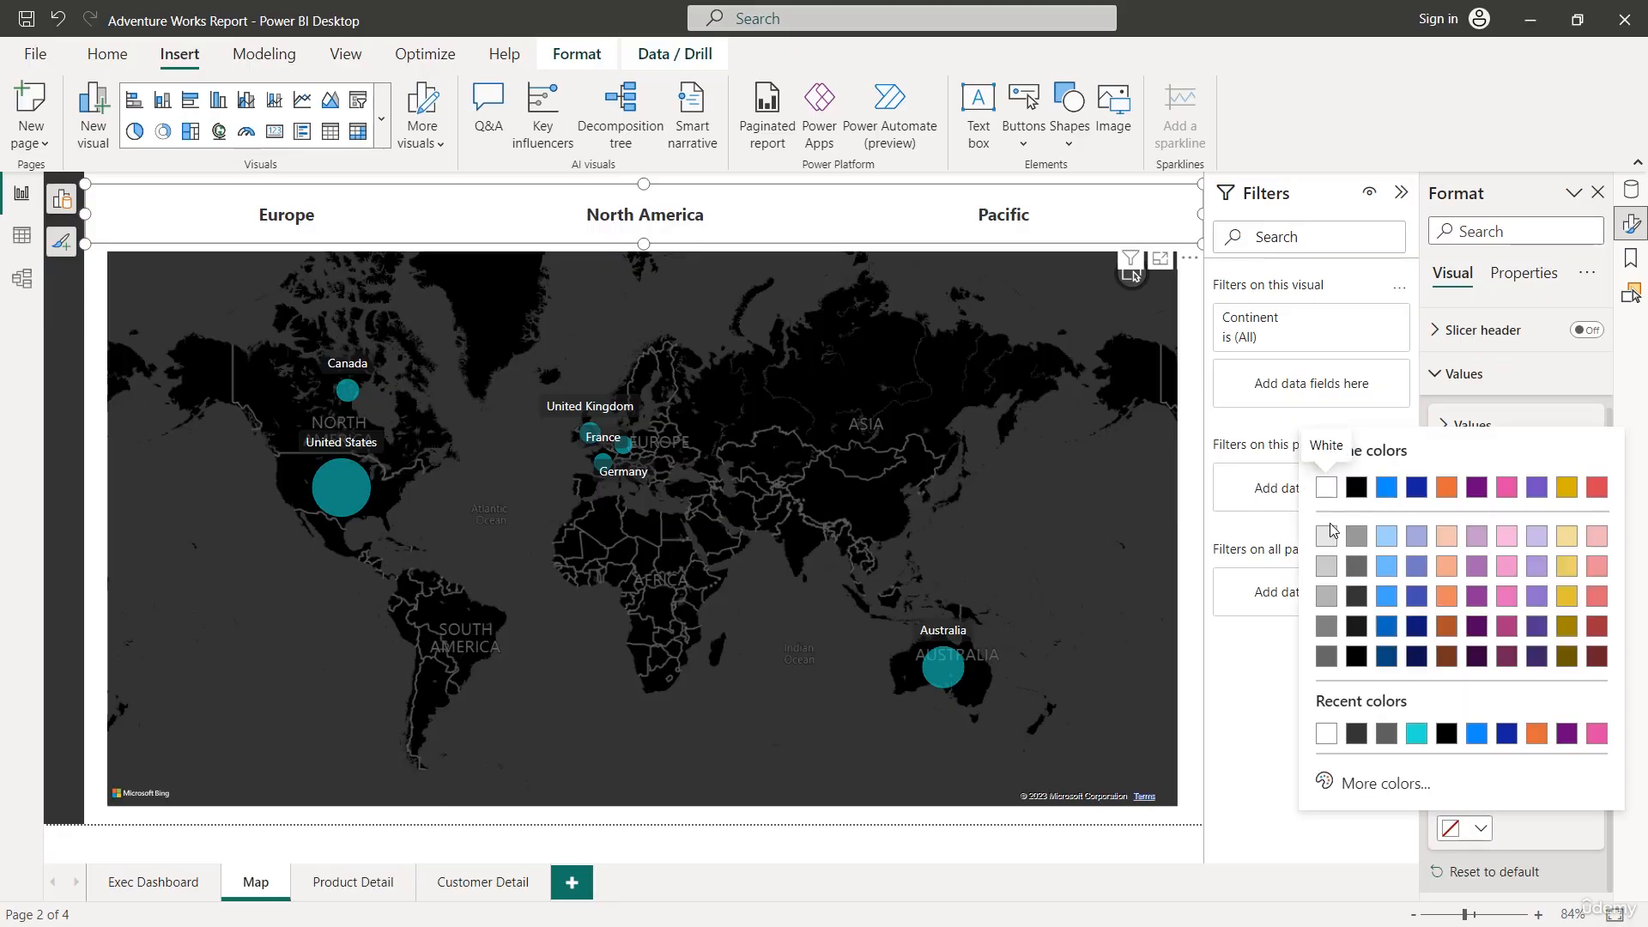
click(1326, 537)
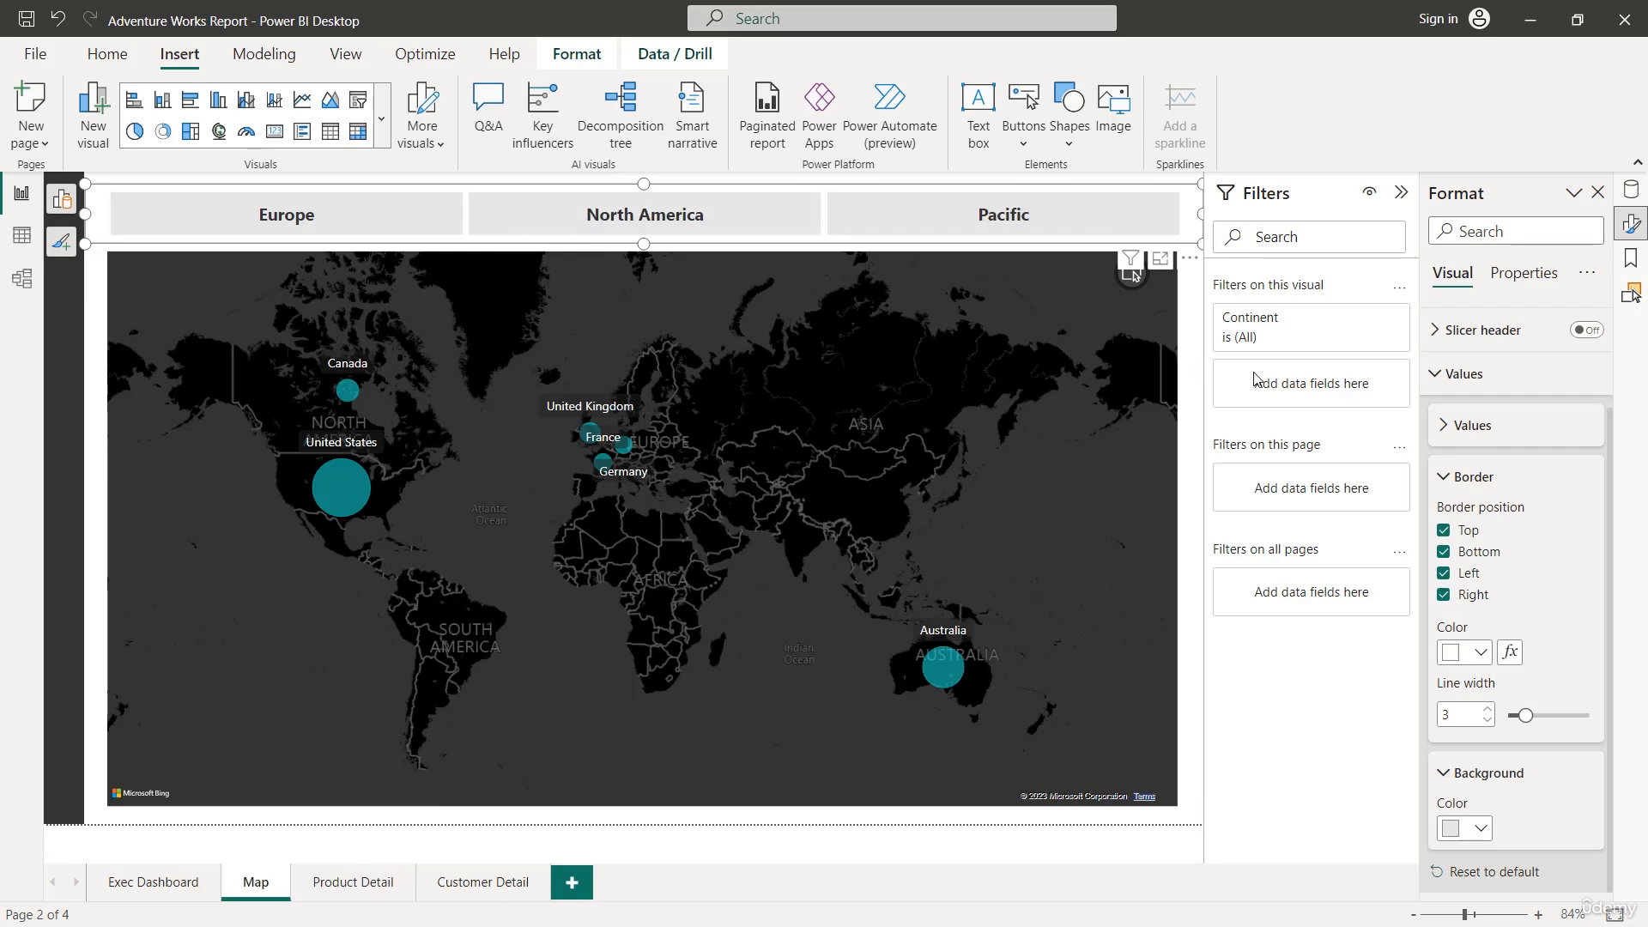
- Turn on the "Select all" option in the Continent slicer's selection settings
click(1452, 374)
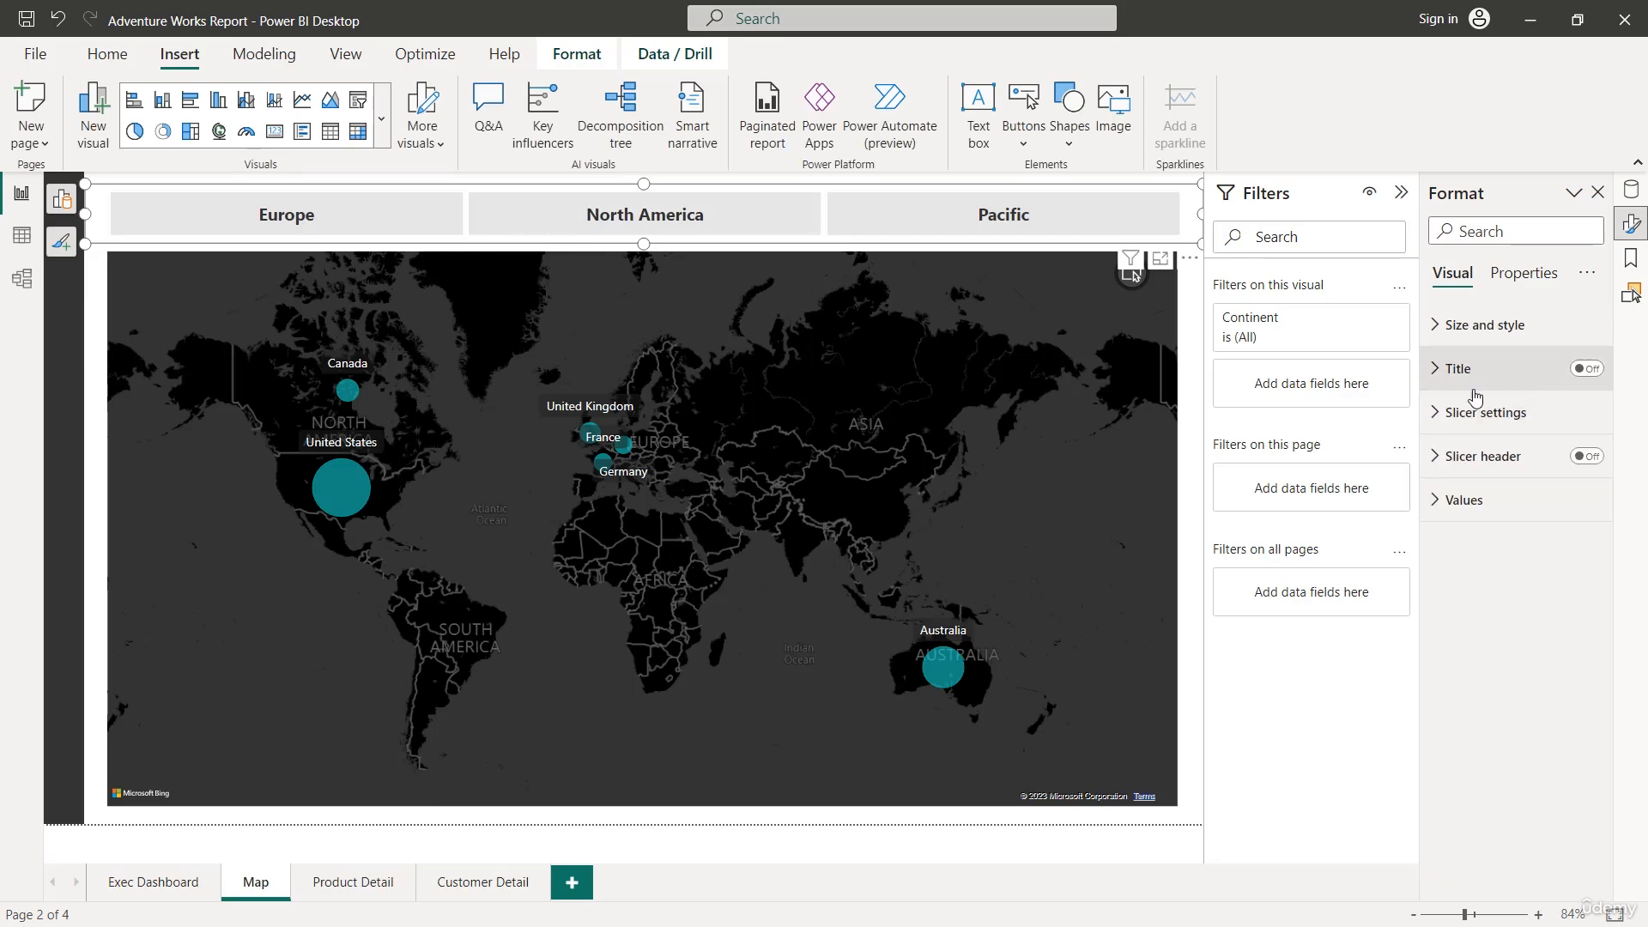
click(1481, 412)
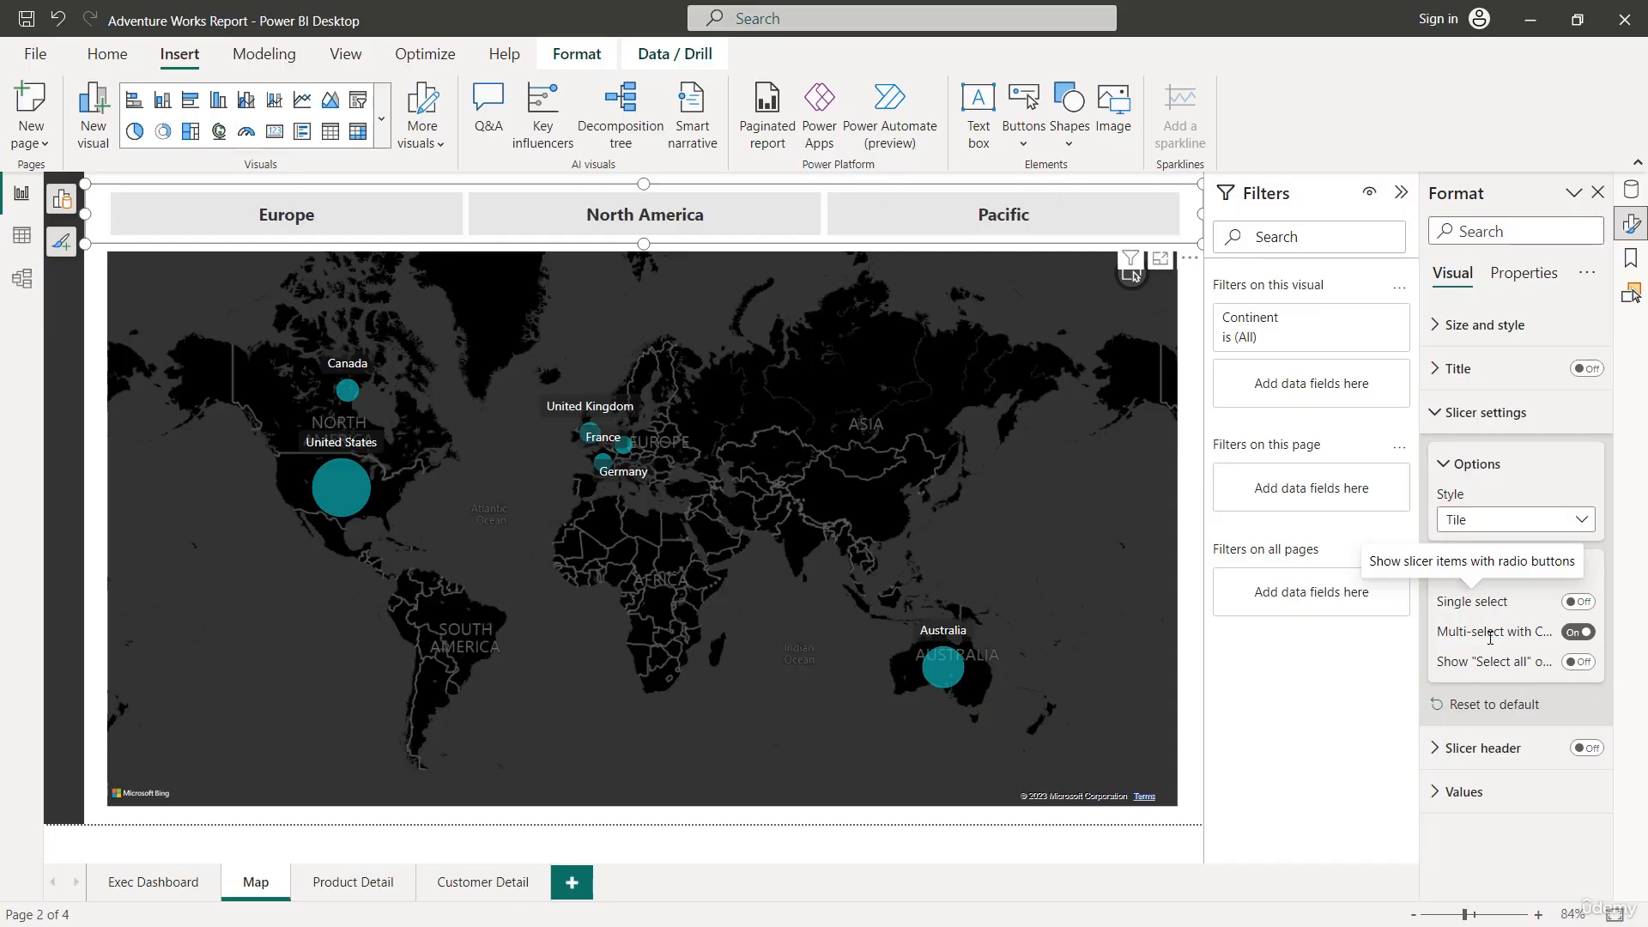
click(1580, 662)
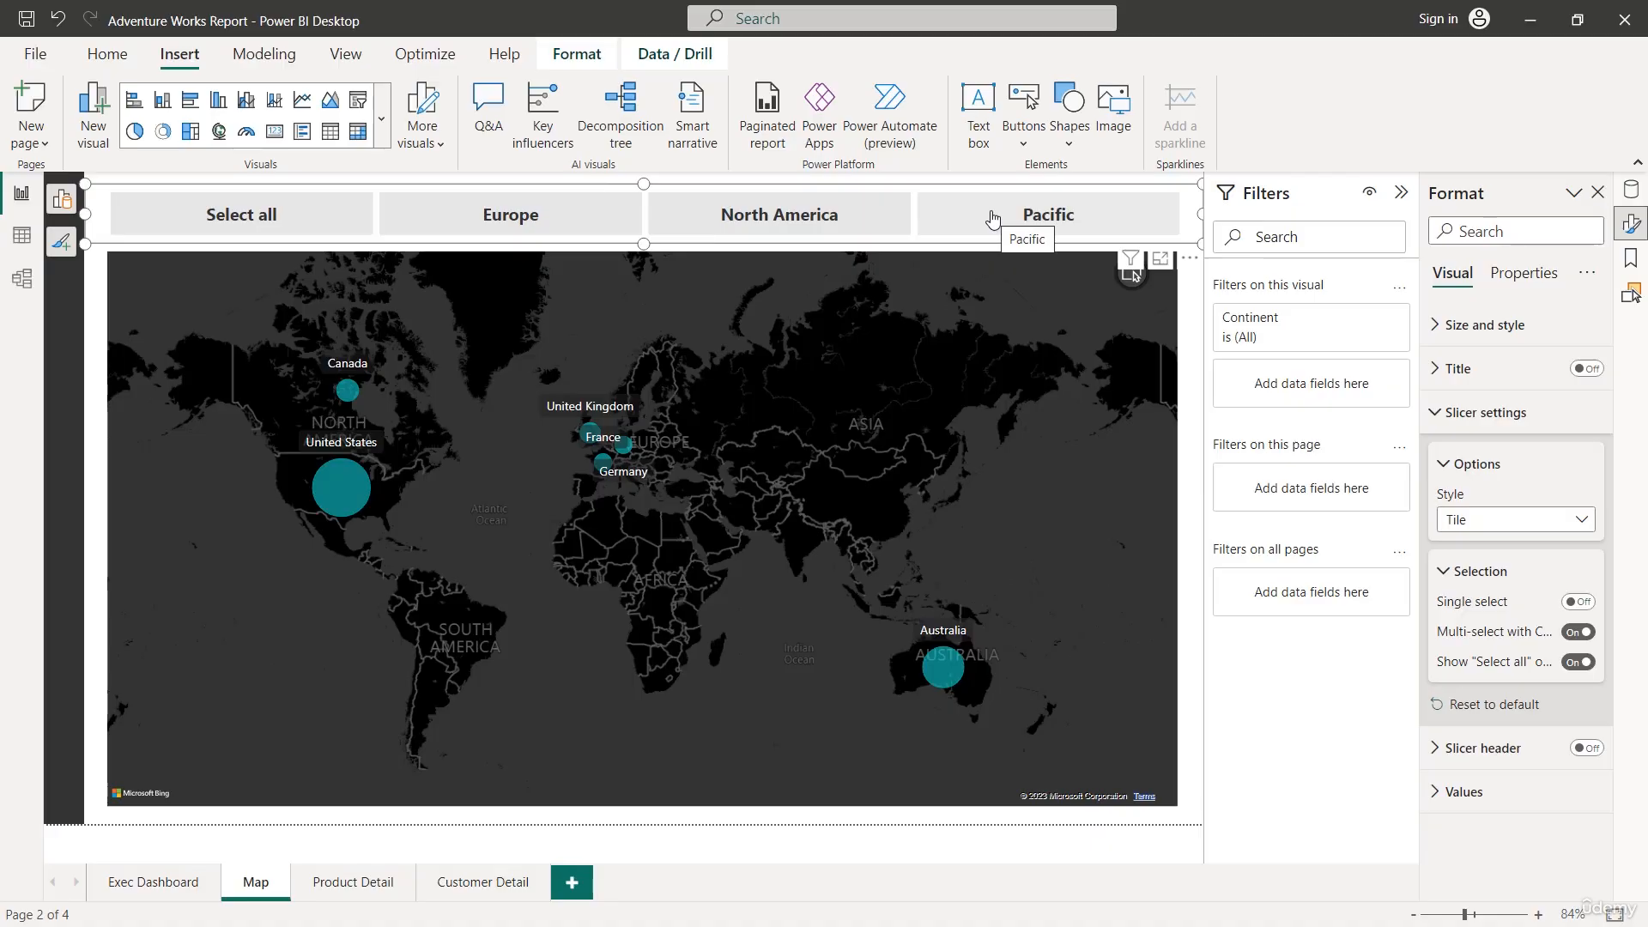
- Test the slicer by filtering the map to Europe, North America and Pacific in turn, and finish with Select all
click(597, 223)
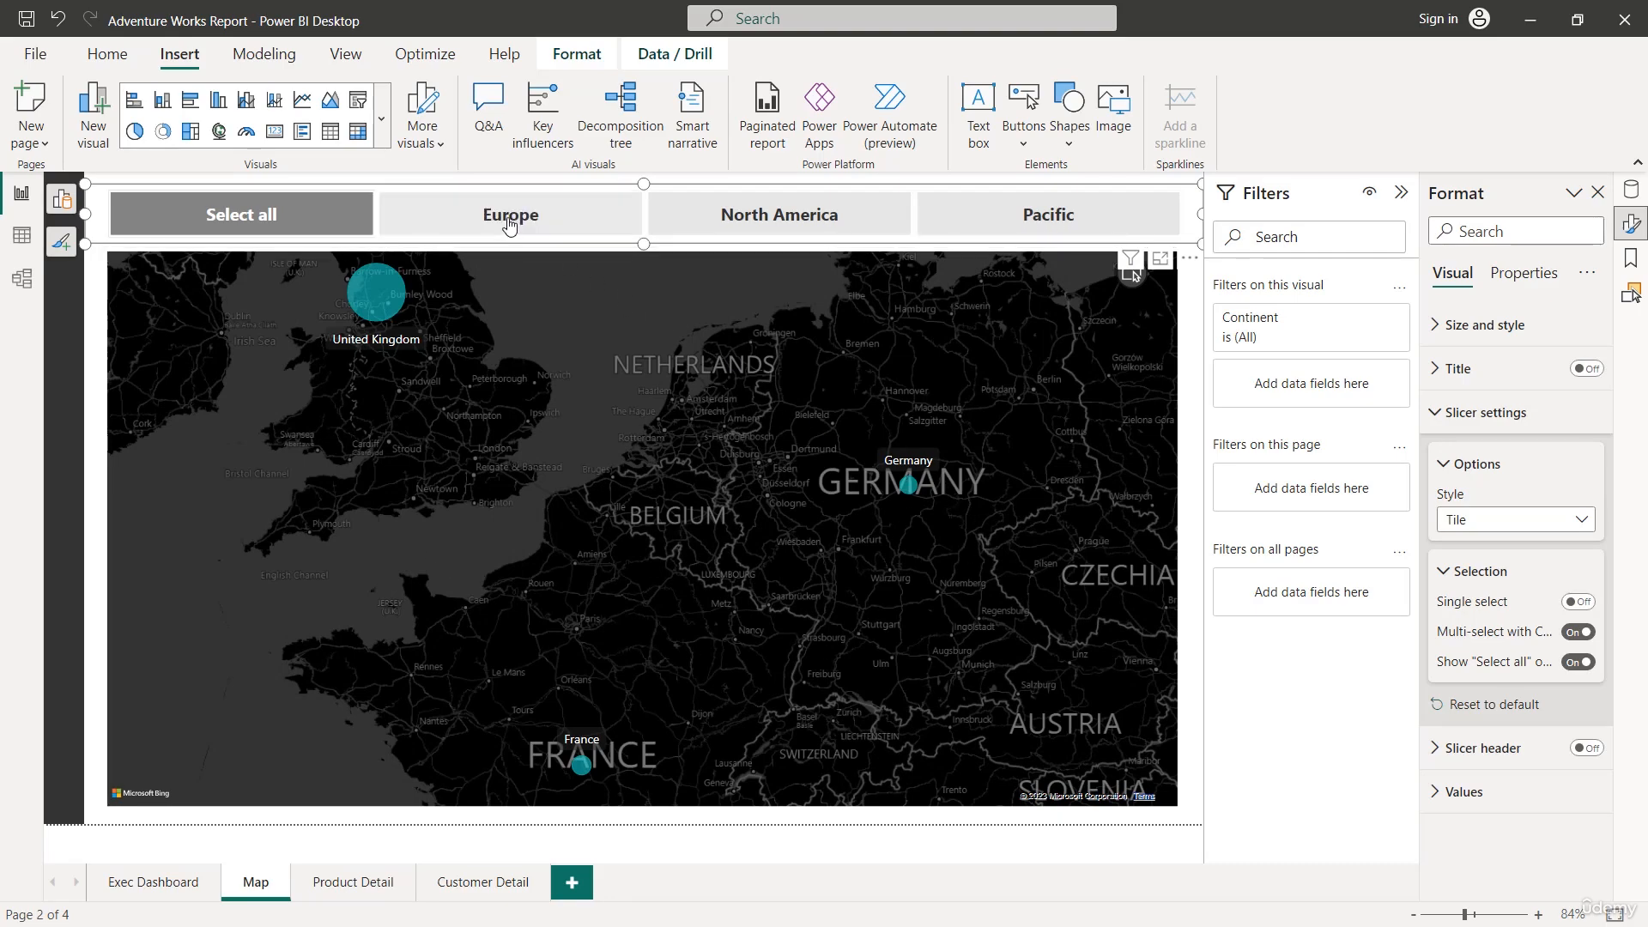
click(863, 222)
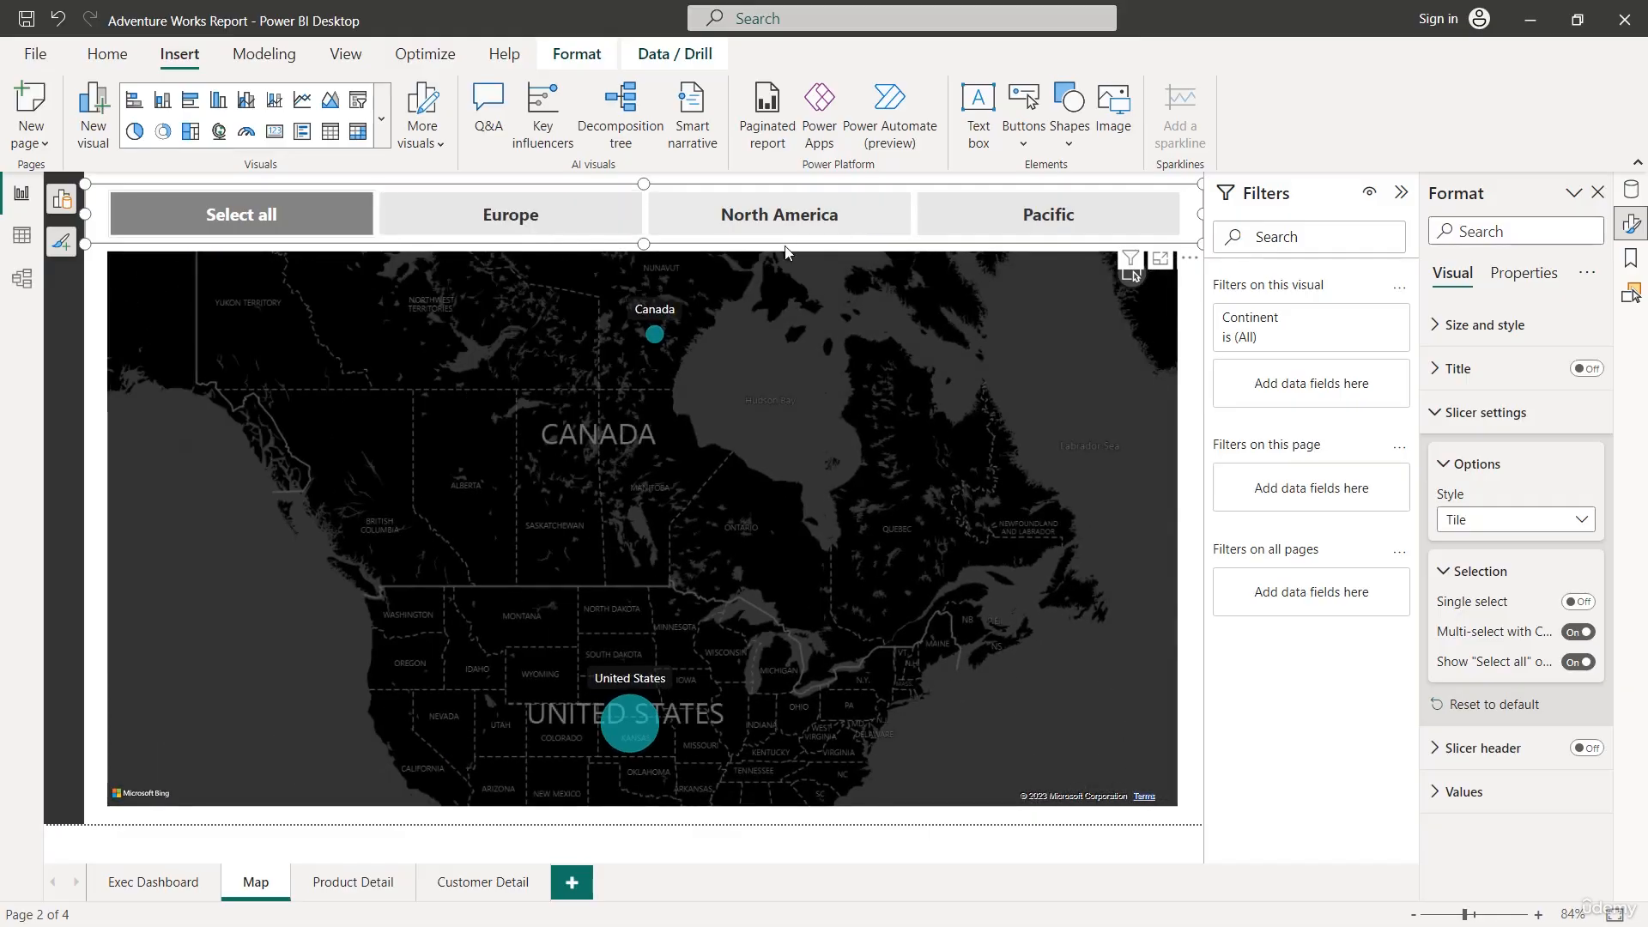
click(1016, 221)
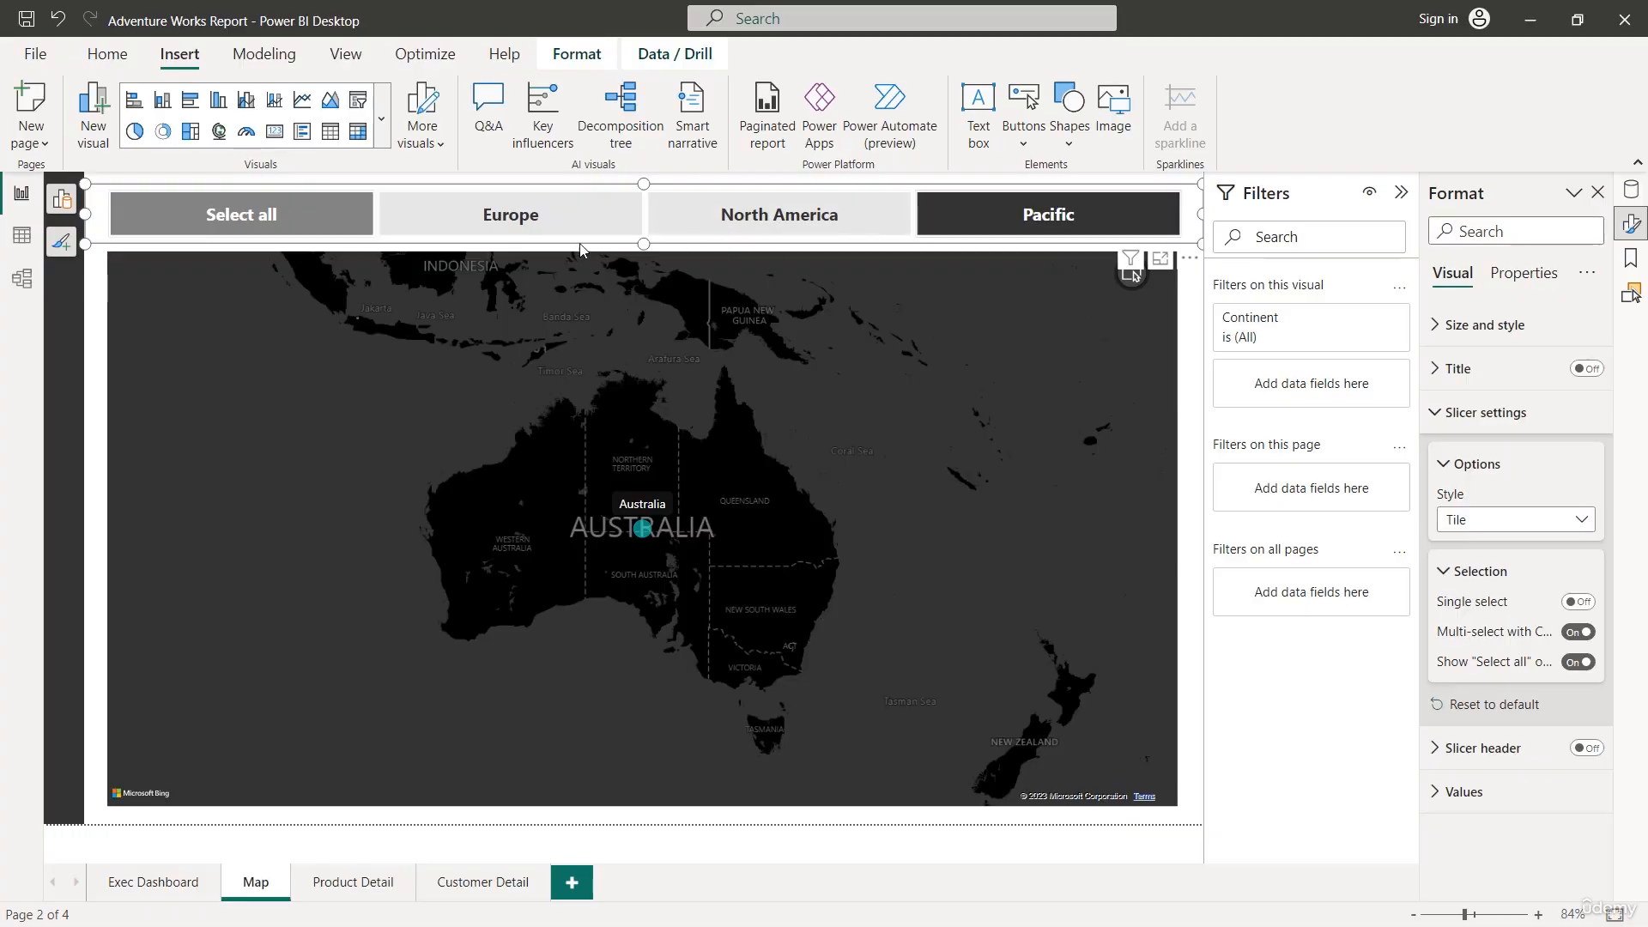
click(232, 214)
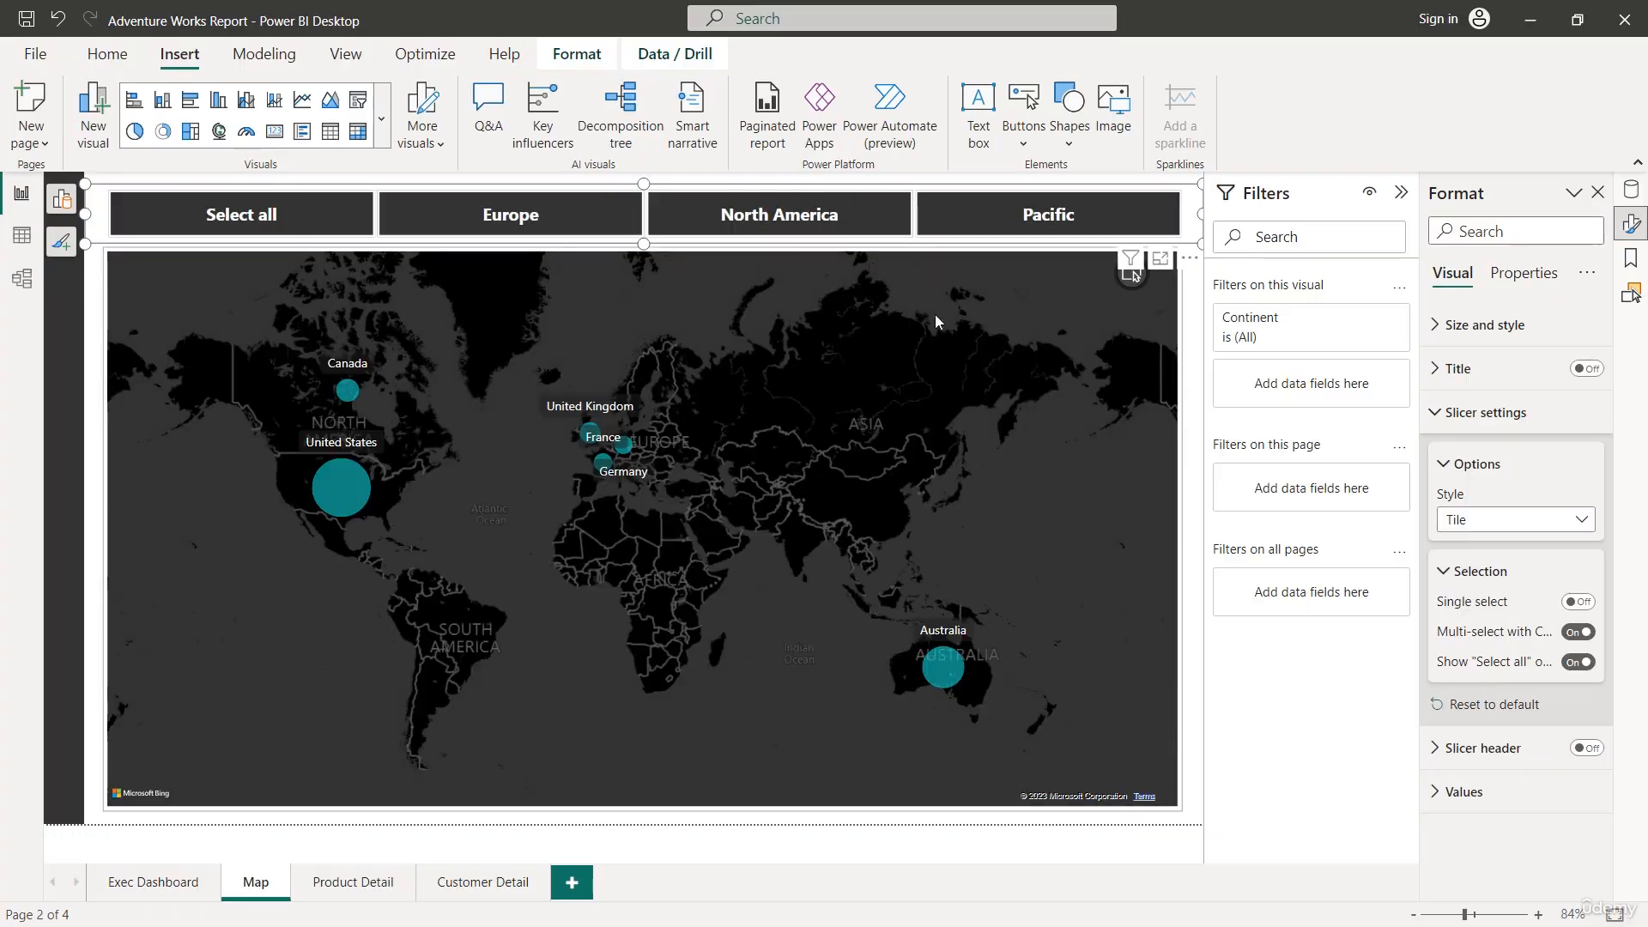